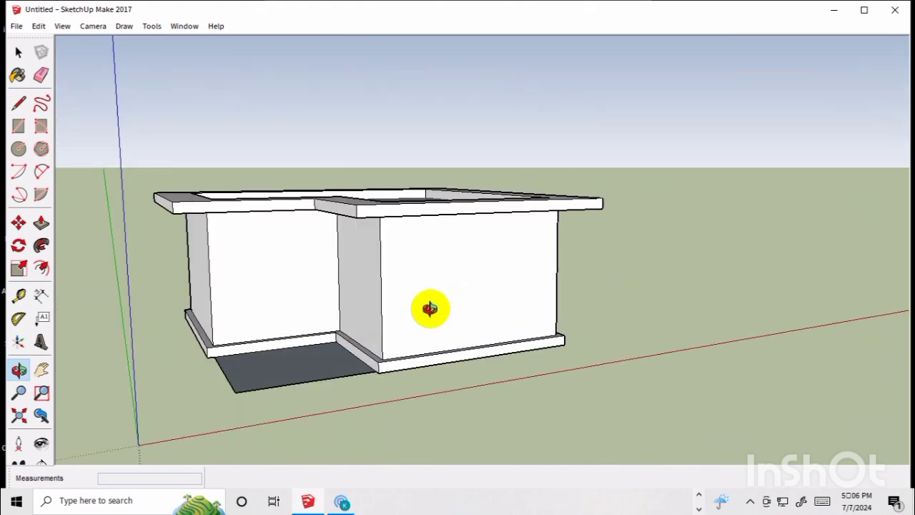
# Place a Tape Measure guide on the projecting front wall, 100' above its base edge
pyautogui.press('t')
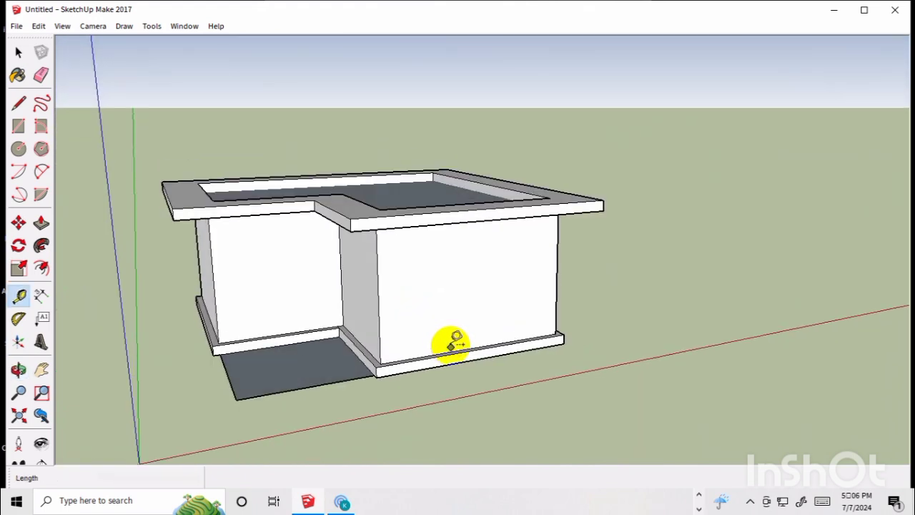
pyautogui.scroll(6, 478, 347)
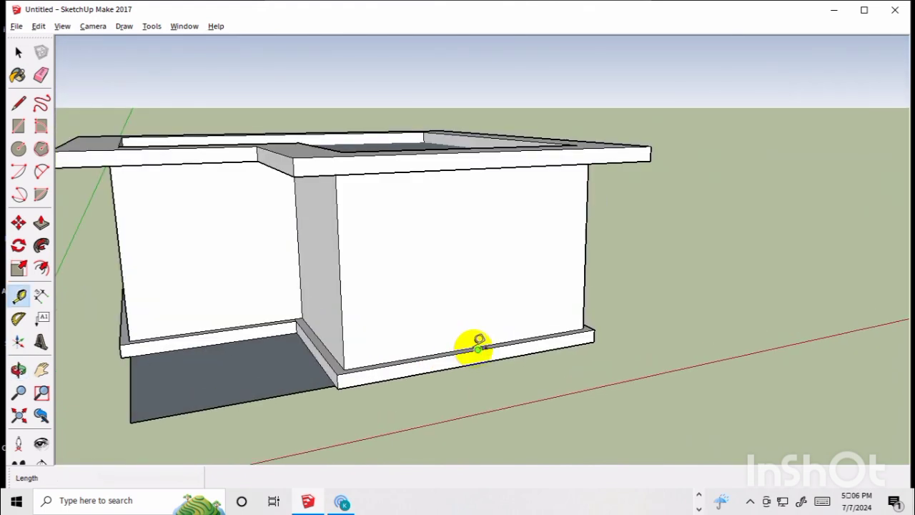
pyautogui.scroll(4, 478, 347)
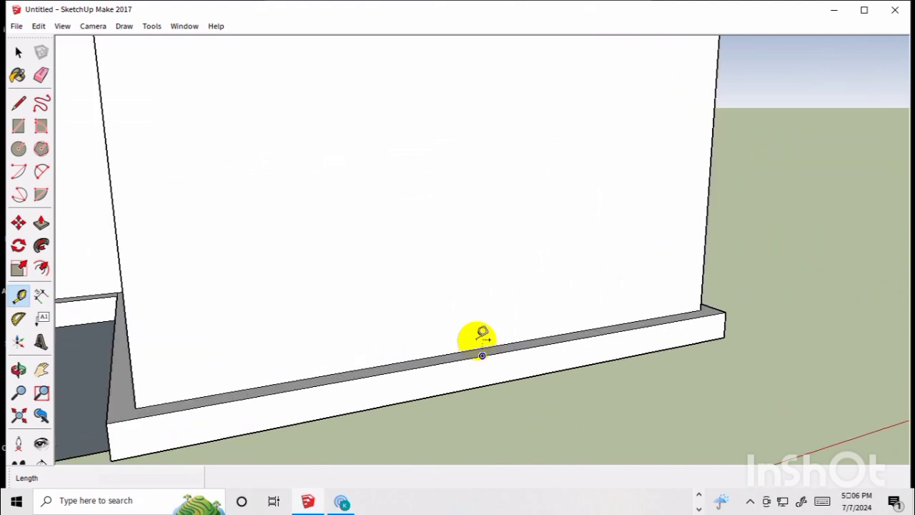
pyautogui.click(472, 353)
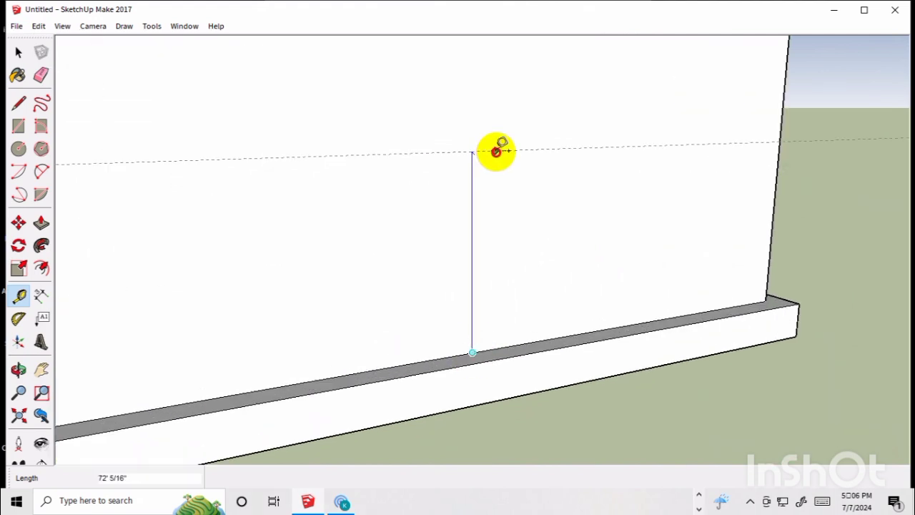
pyautogui.click(499, 94)
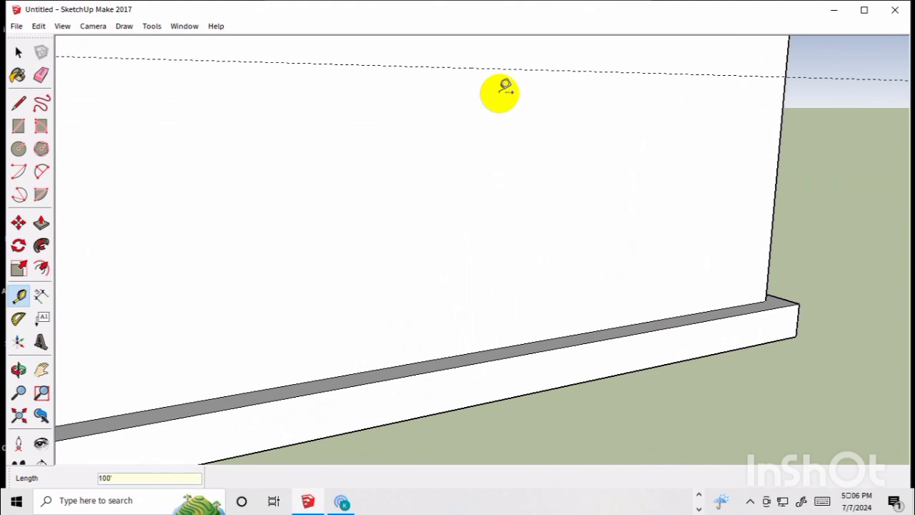
pyautogui.scroll(-1, 505, 87)
pyautogui.press('alt')
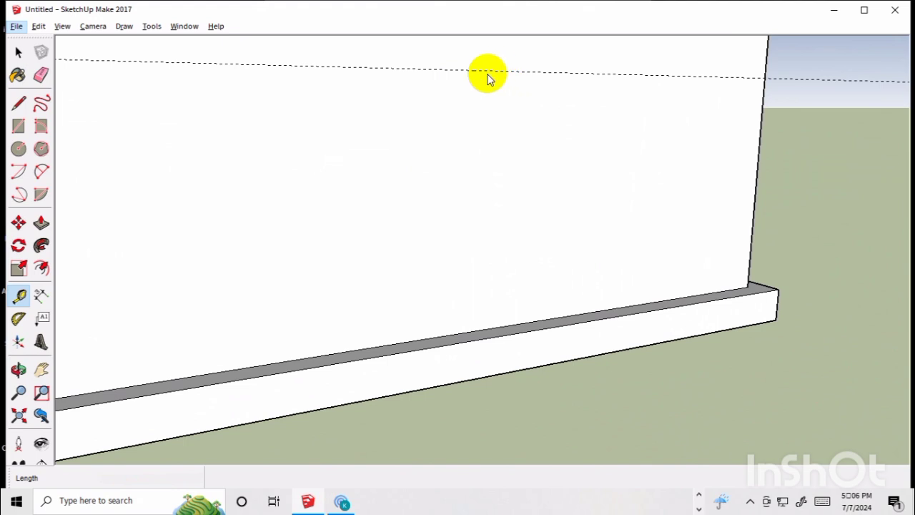
pyautogui.press('t')
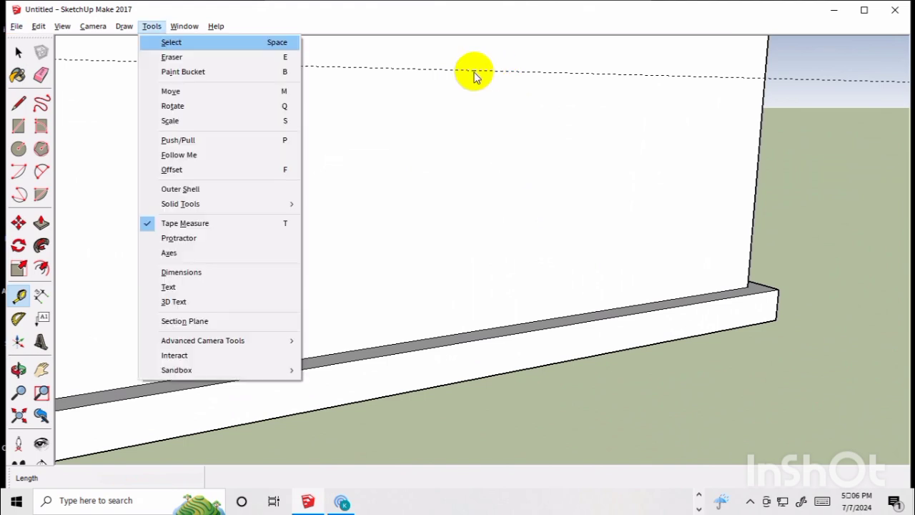
pyautogui.press('Down')
pyautogui.press('Down')
pyautogui.press('Down')
pyautogui.press('Down')
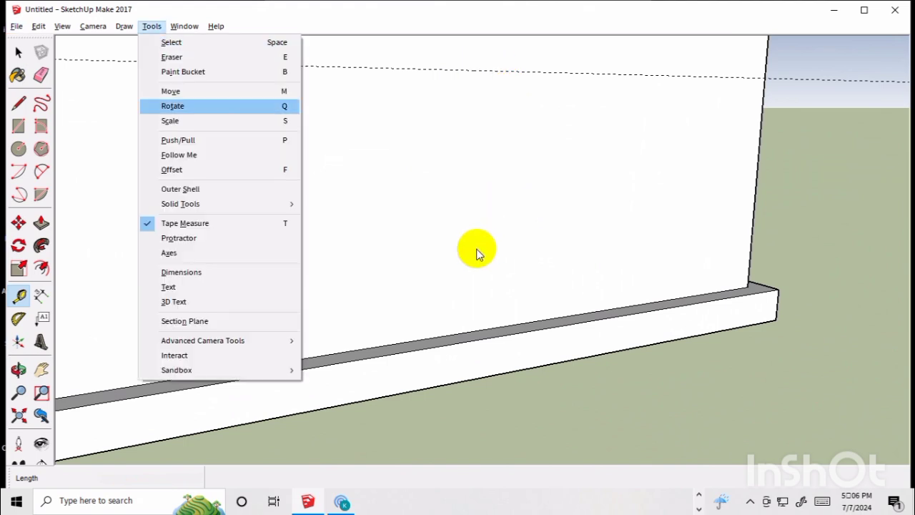
# Repeat the Tape Measure guide from the projecting front wall's base edge up to the existing guide
pyautogui.click(21, 295)
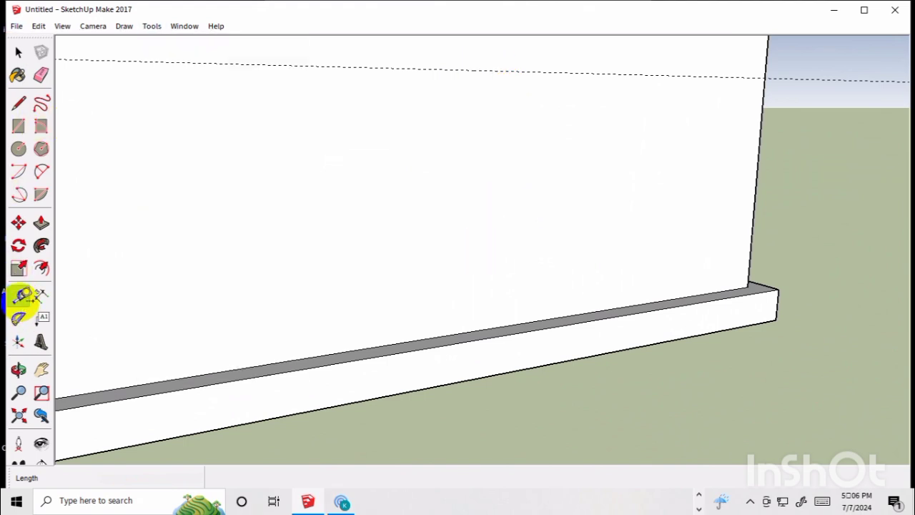
pyautogui.click(403, 342)
pyautogui.click(444, 67)
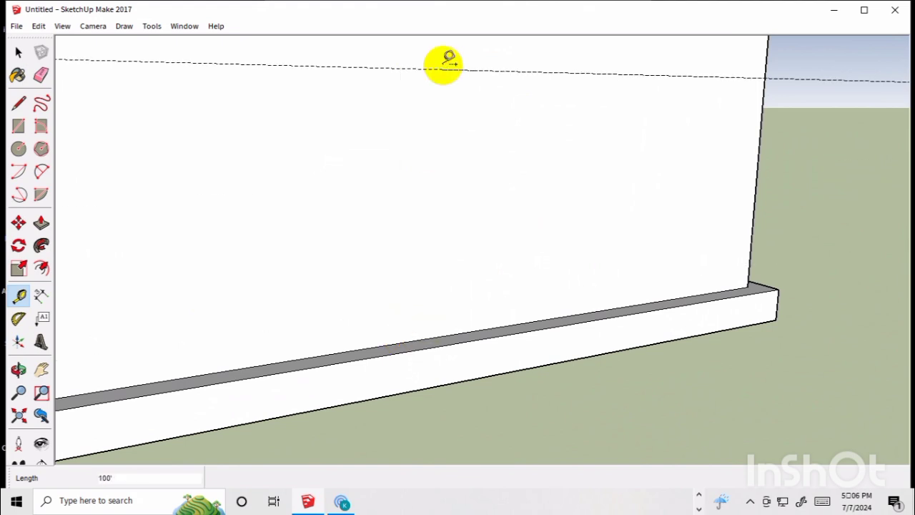
# Draw a rectangle about 301' by 100' on the projecting front wall, from the guide's crossing with the near corner edge down to the opposite base corner
pyautogui.scroll(-4, 694, 206)
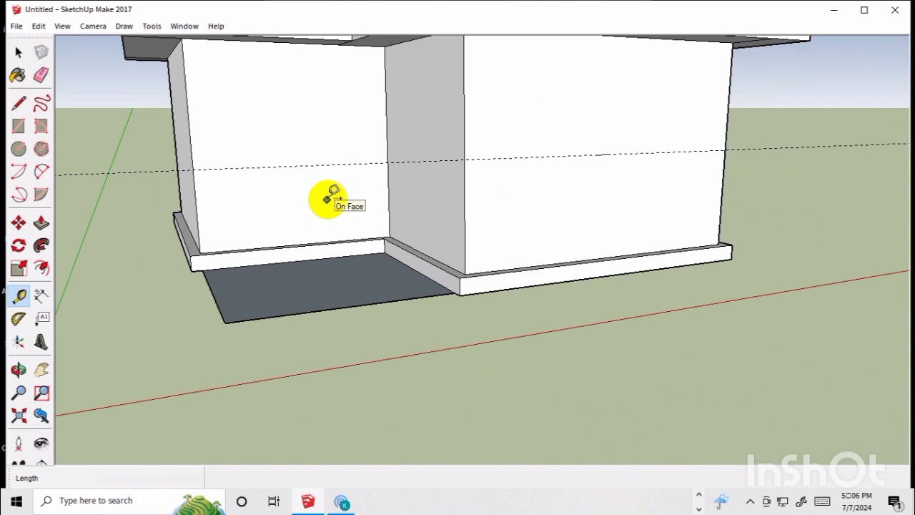
pyautogui.press('o')
pyautogui.moveTo(327, 198); pyautogui.dragTo(236, 233)
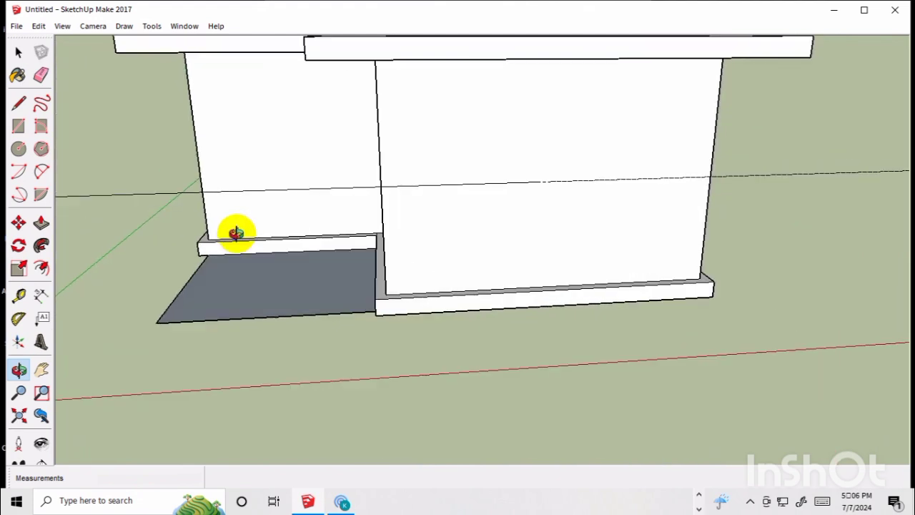
pyautogui.press('d')
pyautogui.click(381, 187)
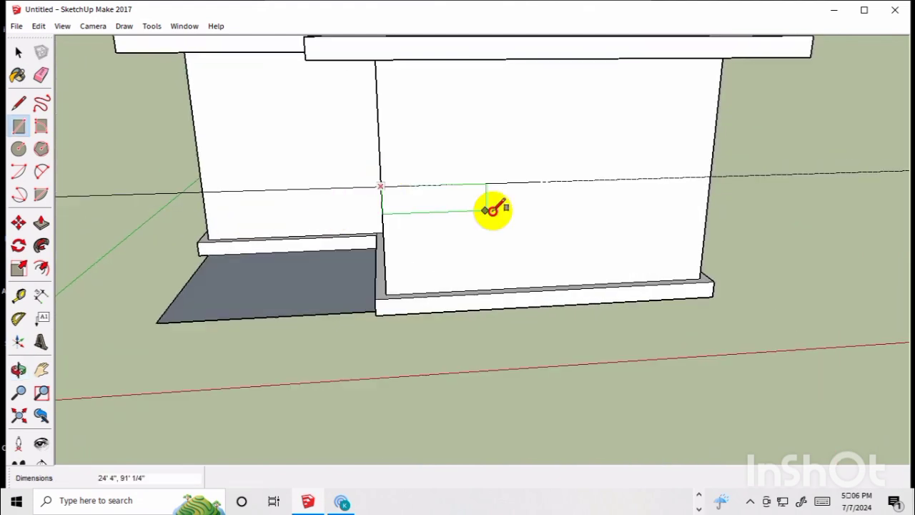
pyautogui.click(704, 275)
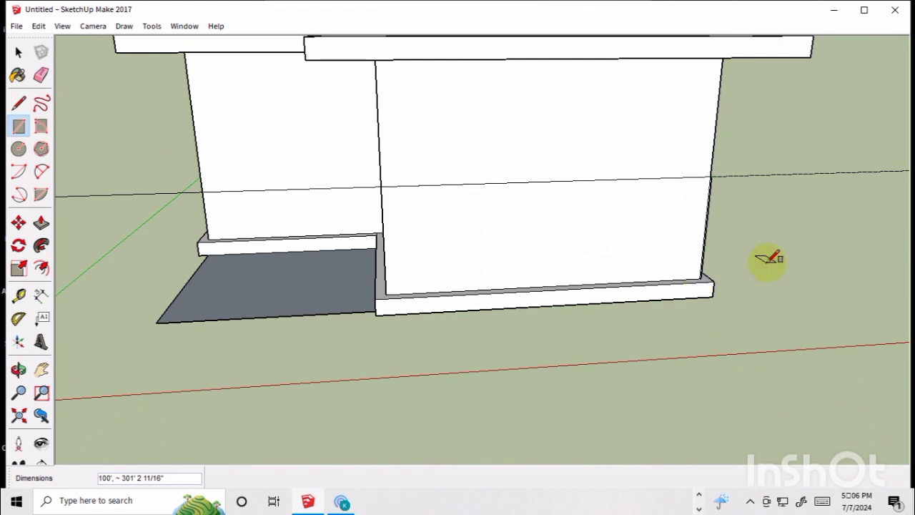
# Draw a 300' by 100' rectangle on the projecting front wall, from its base corner to the guide's crossing with the opposite vertical edge
pyautogui.scroll(3, 703, 268)
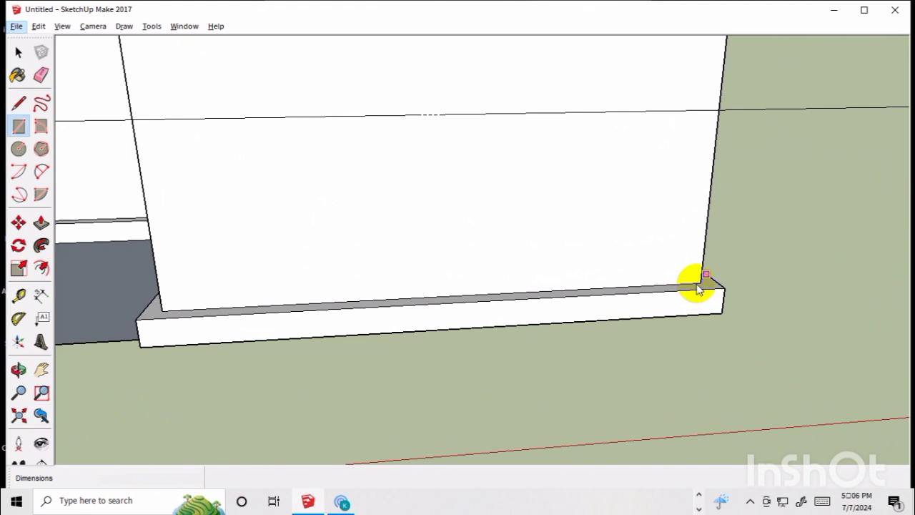
pyautogui.press('r')
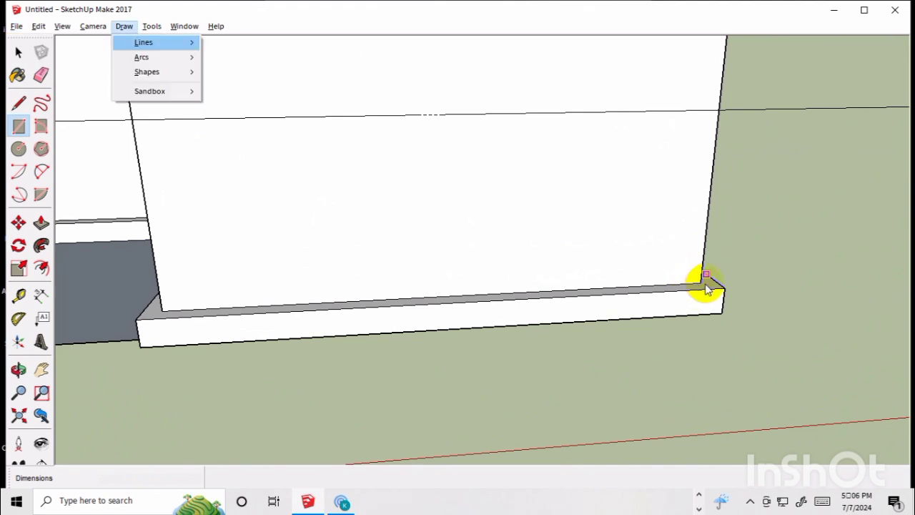
pyautogui.click(22, 53)
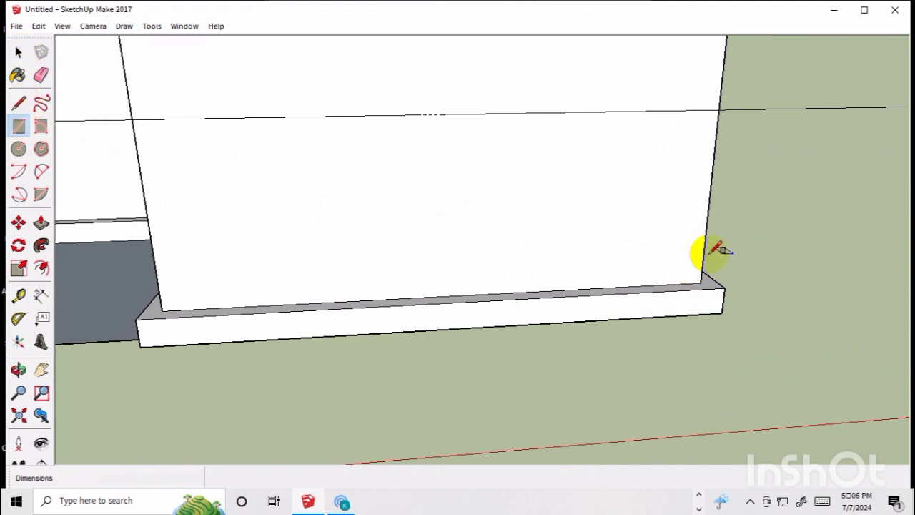
pyautogui.click(701, 282)
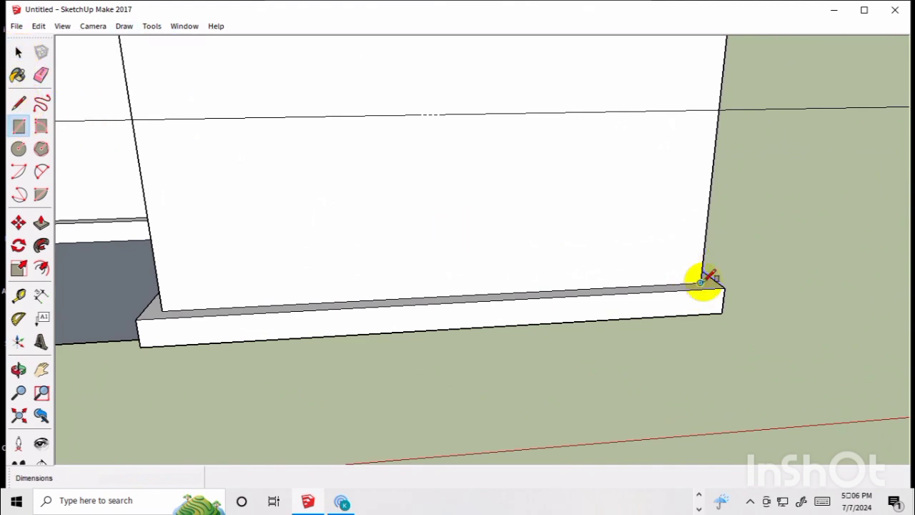
pyautogui.click(136, 118)
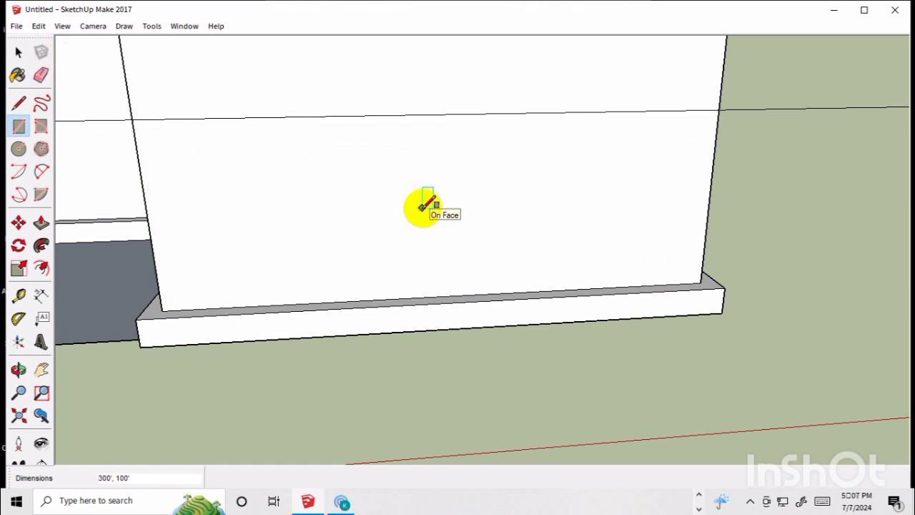
# Try a rectangle about 292' by 88' from the far base corner of the adjacent side wall, and undo it
pyautogui.press('o')
pyautogui.moveTo(774, 230); pyautogui.dragTo(371, 207)
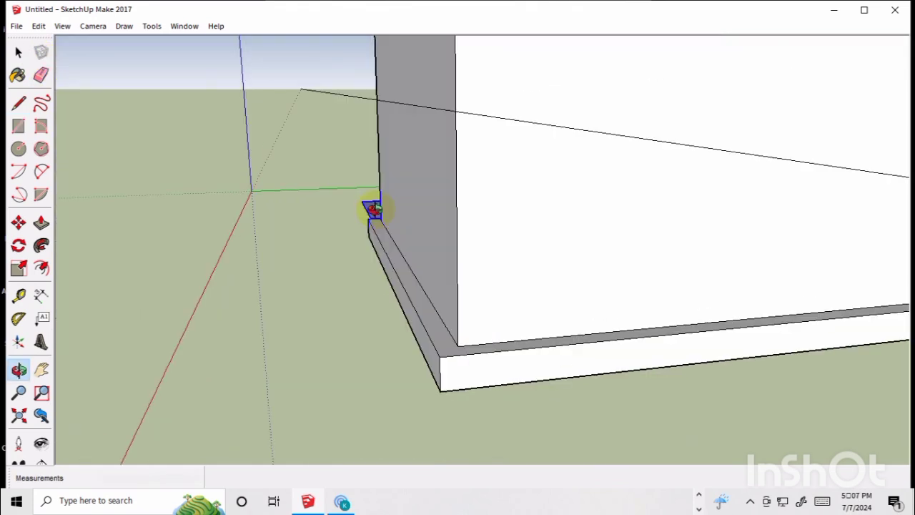
pyautogui.scroll(-6, 372, 210)
pyautogui.moveTo(614, 159); pyautogui.dragTo(654, 212)
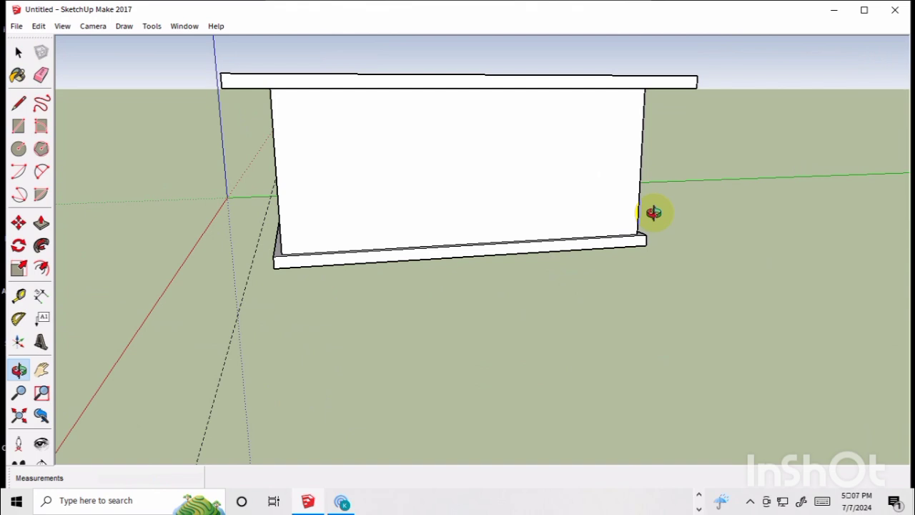
pyautogui.scroll(2, 653, 213)
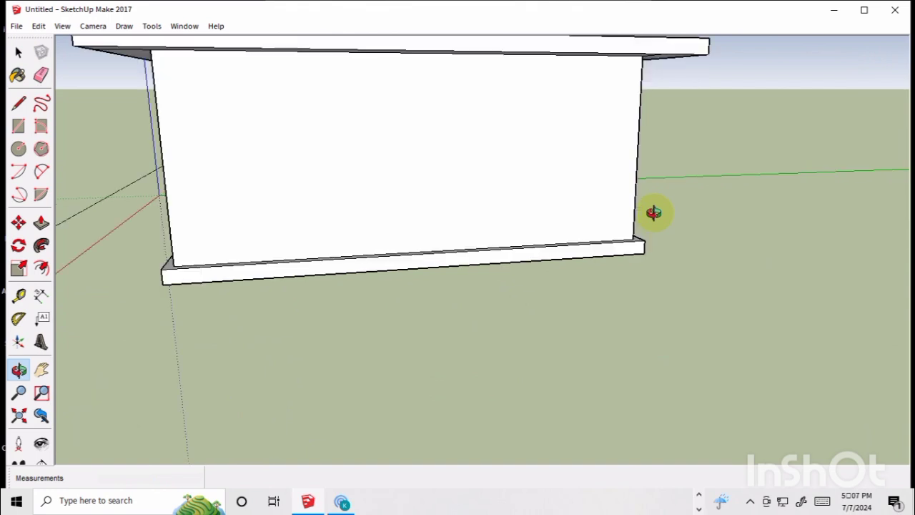
pyautogui.press('r')
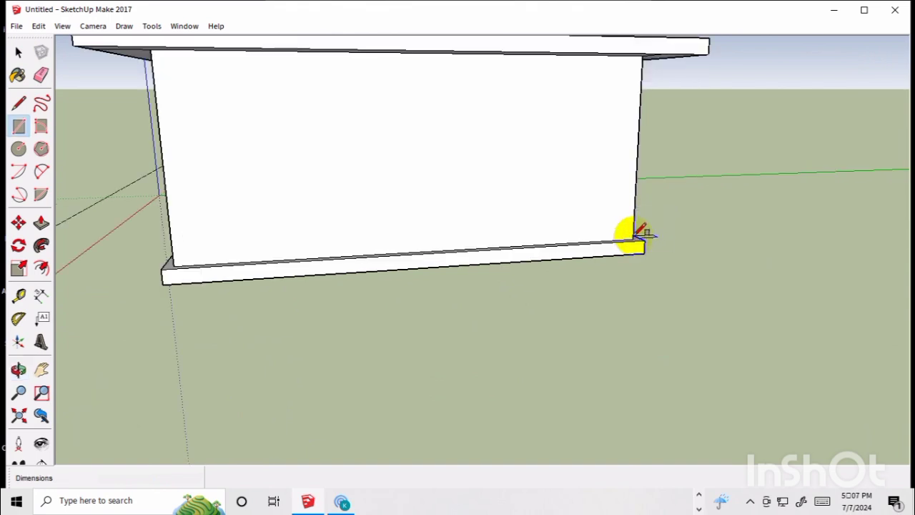
pyautogui.scroll(3, 643, 232)
pyautogui.press('alt')
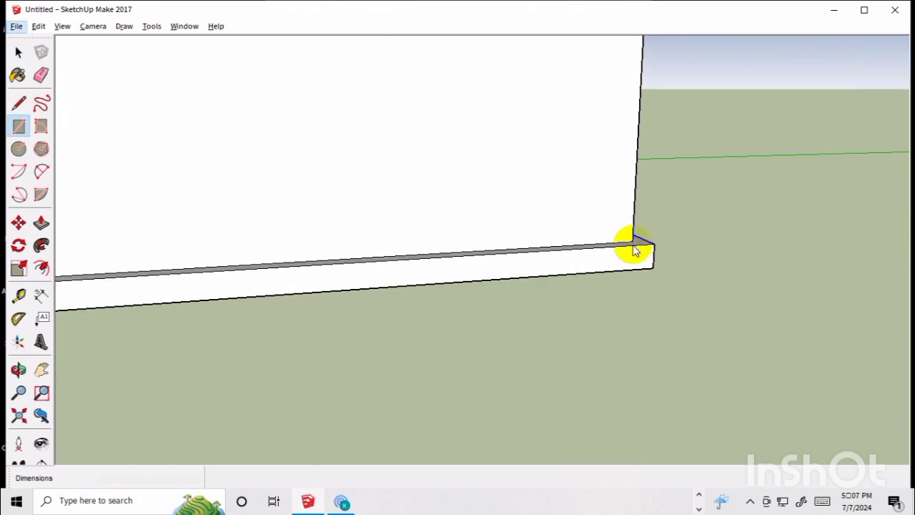
pyautogui.click(13, 124)
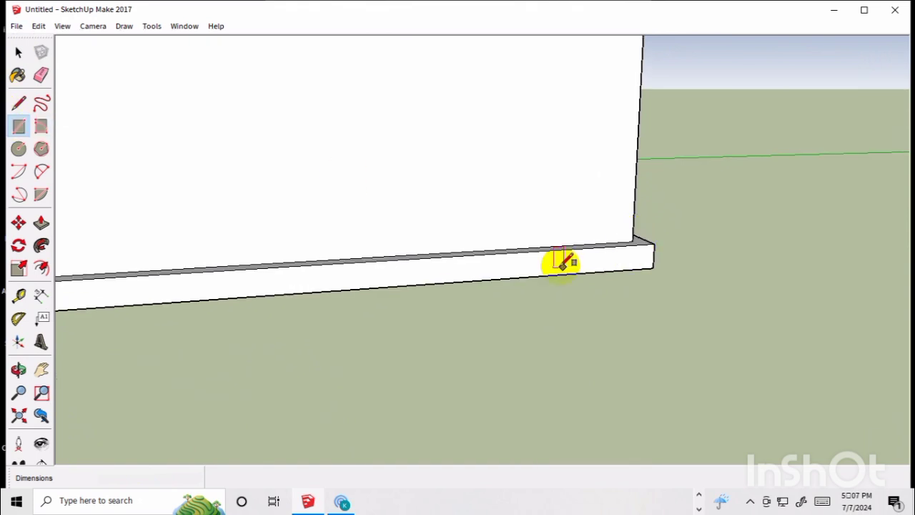
pyautogui.click(633, 241)
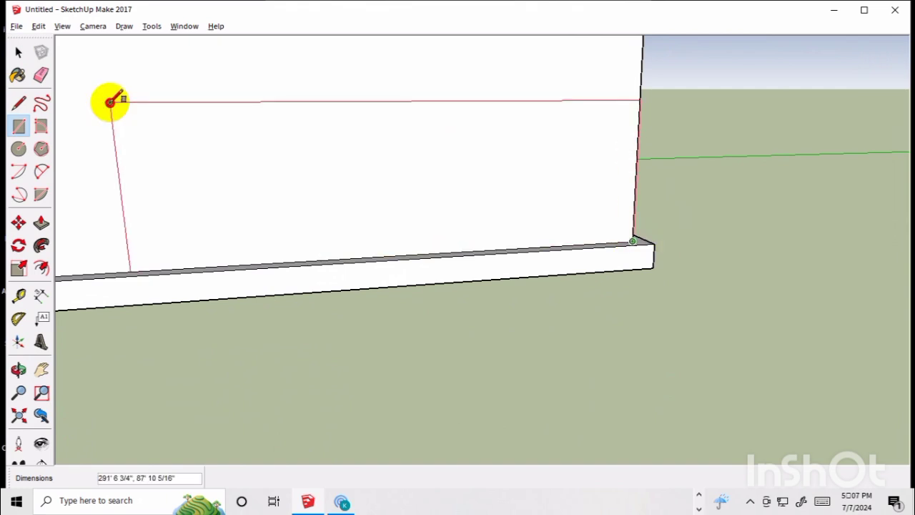
pyautogui.scroll(-2, 110, 102)
pyautogui.click(110, 102)
pyautogui.scroll(1, 110, 101)
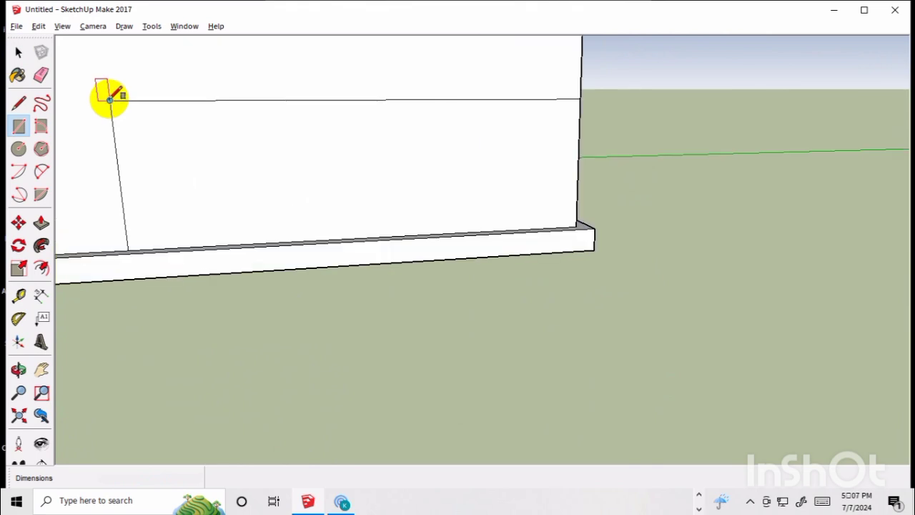
pyautogui.hotkey('ctrl', 'z')
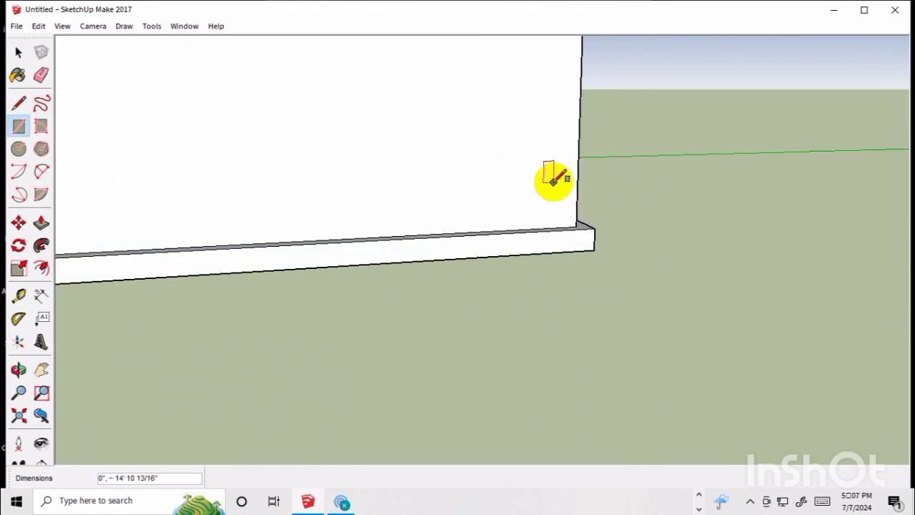
# Draw a 500' by 100' rectangle on the side wall, from the front wall's 100' line at the shared corner to the opposite vertical edge
pyautogui.scroll(-1, 552, 180)
pyautogui.scroll(-1, 553, 181)
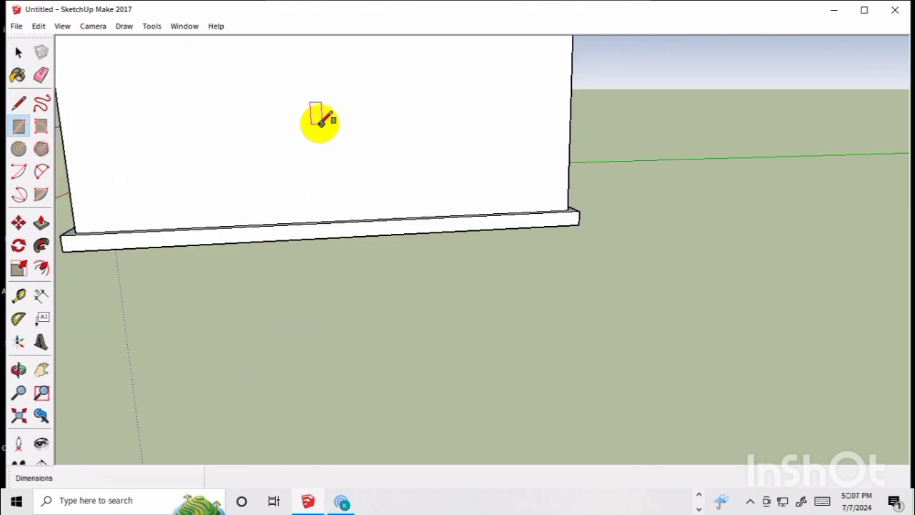
pyautogui.scroll(-1, 314, 122)
pyautogui.click(107, 125)
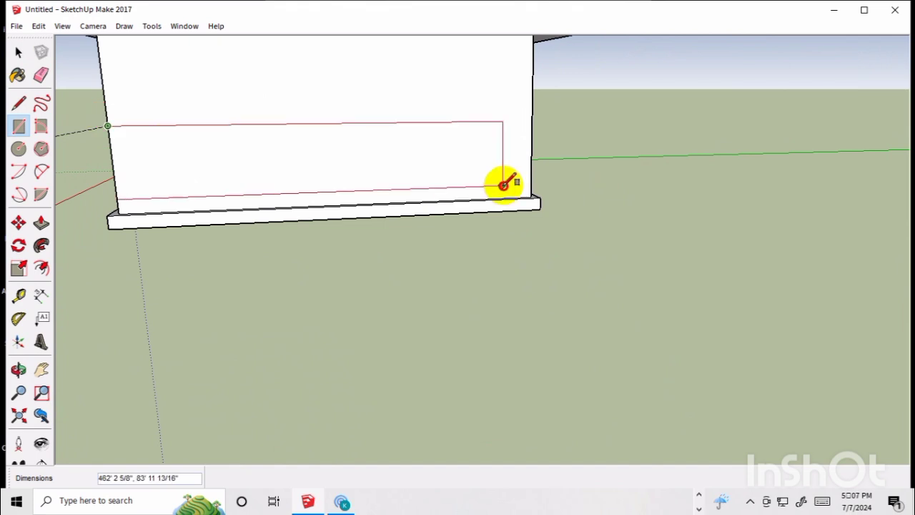
pyautogui.click(533, 188)
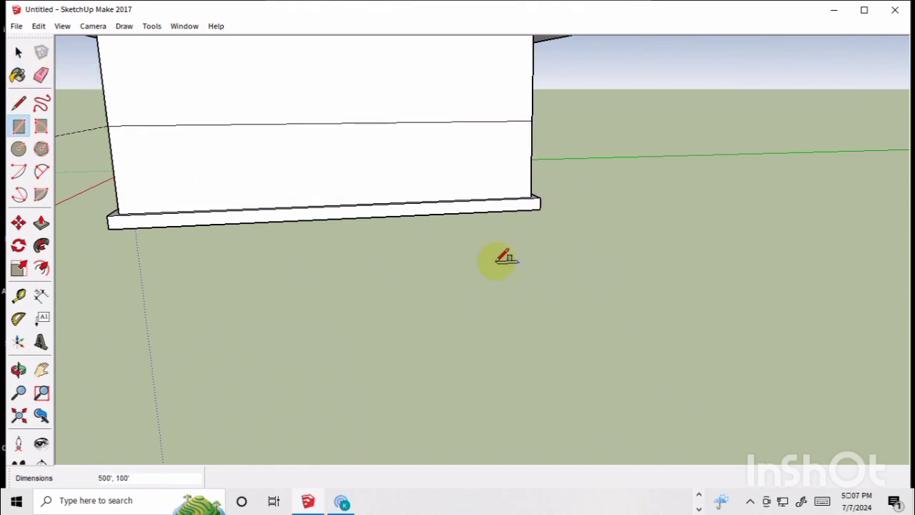
# Draw a 500' by 100' rectangle on the next long wall, from the 100' line at the shared corner to the opposite base corner
pyautogui.press('o')
pyautogui.moveTo(617, 193); pyautogui.dragTo(276, 171)
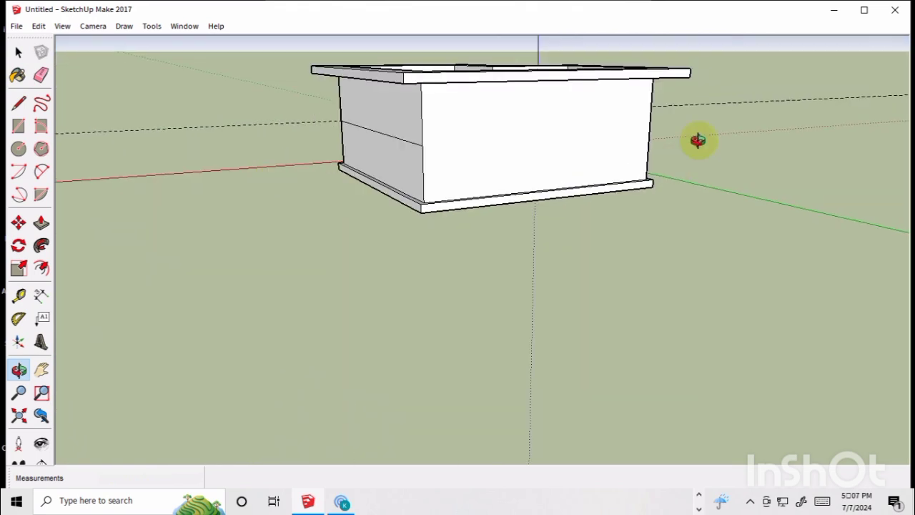
pyautogui.moveTo(698, 140); pyautogui.dragTo(495, 312)
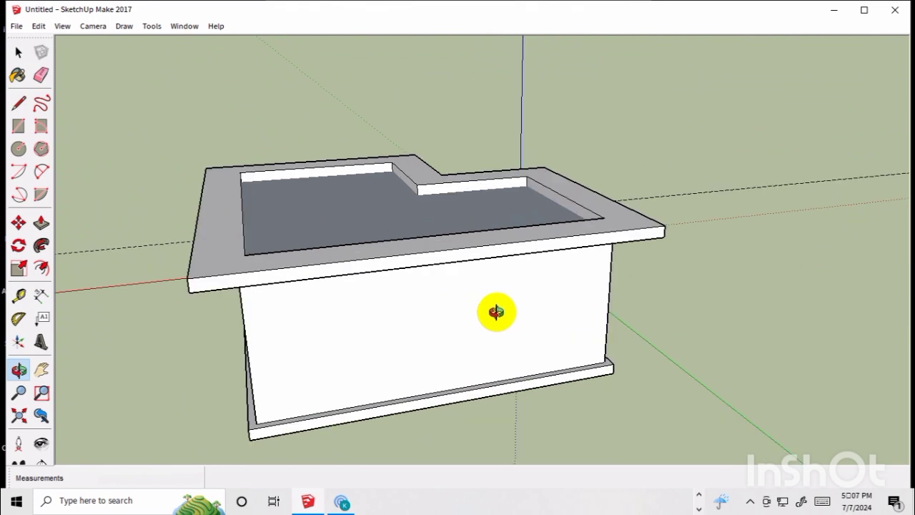
pyautogui.moveTo(426, 348); pyautogui.dragTo(438, 293)
pyautogui.press('r')
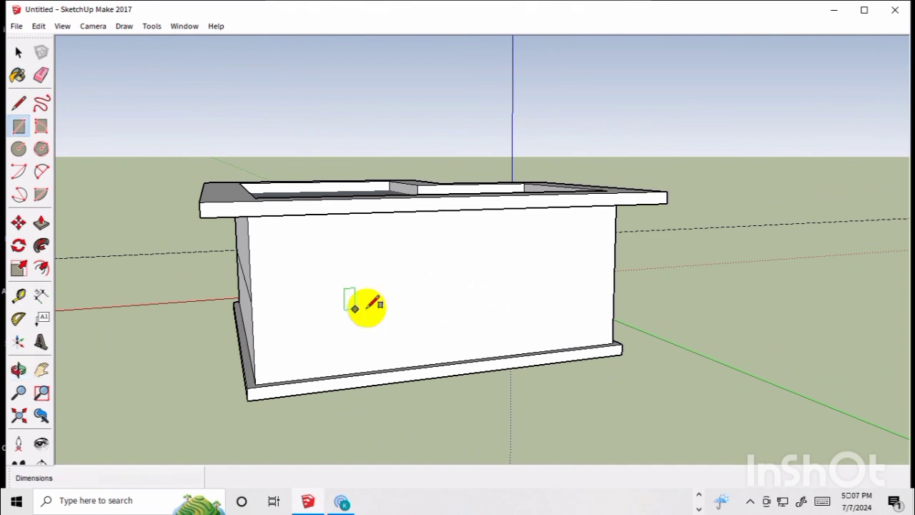
pyautogui.click(251, 302)
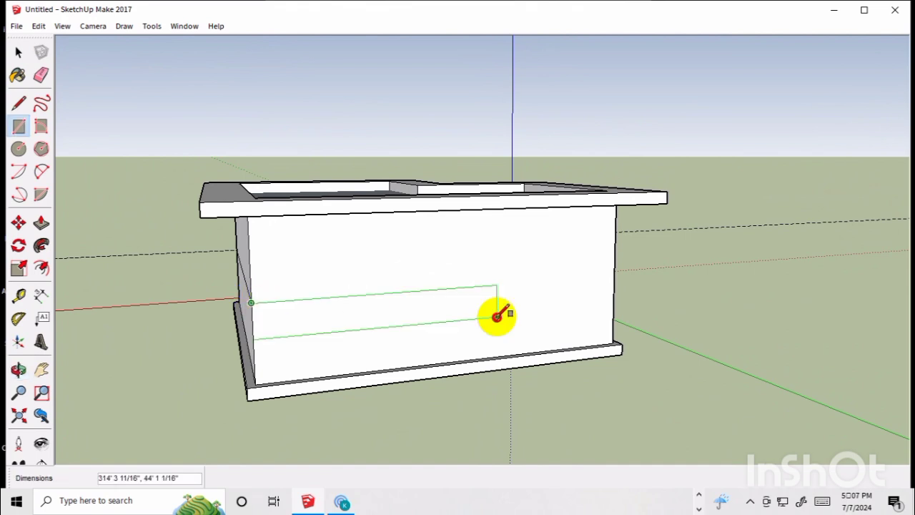
pyautogui.click(618, 346)
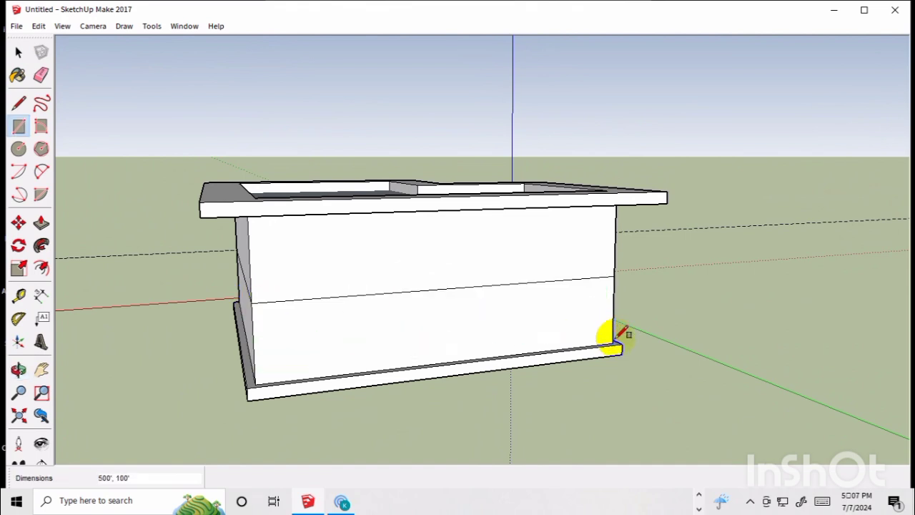
# Continue the band around the corner with a rectangle about 310' by 100' down to the base corner beside the recess
pyautogui.press('o')
pyautogui.moveTo(614, 338); pyautogui.dragTo(348, 328)
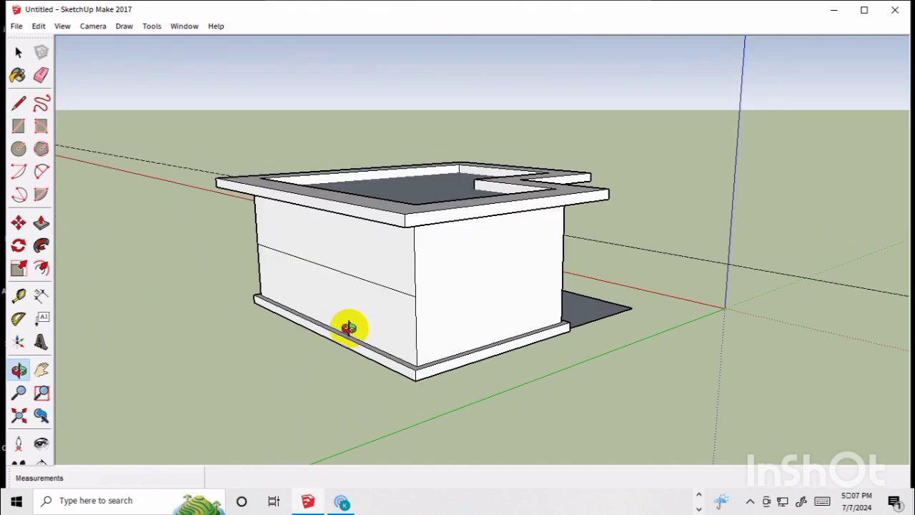
pyautogui.press('r')
pyautogui.click(416, 295)
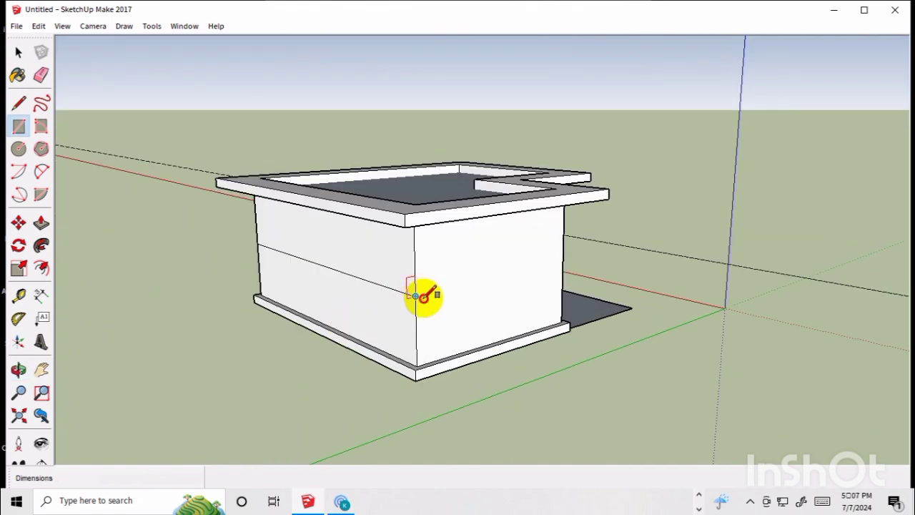
pyautogui.click(565, 323)
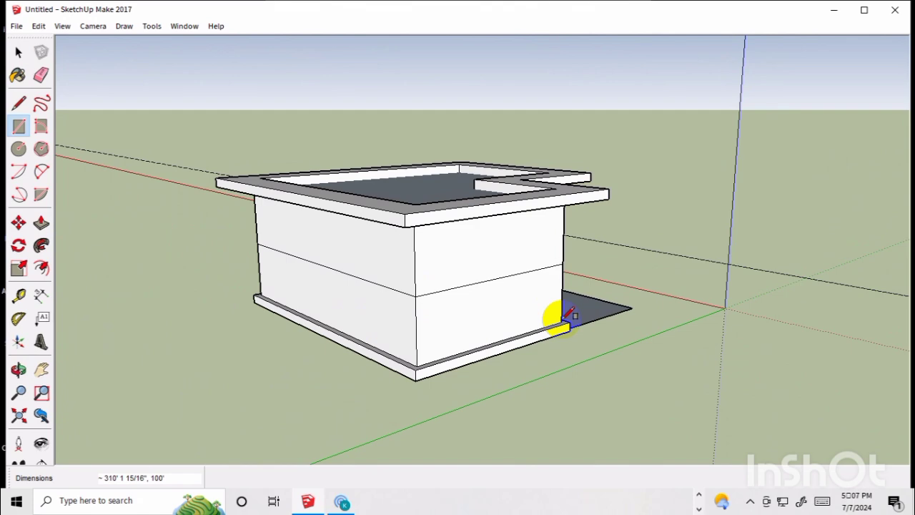
# Draw a 200' by 100' rectangle on the first recess wall, from the outer corner's 100' line to the inner corner
pyautogui.press('o')
pyautogui.moveTo(572, 311); pyautogui.dragTo(225, 310)
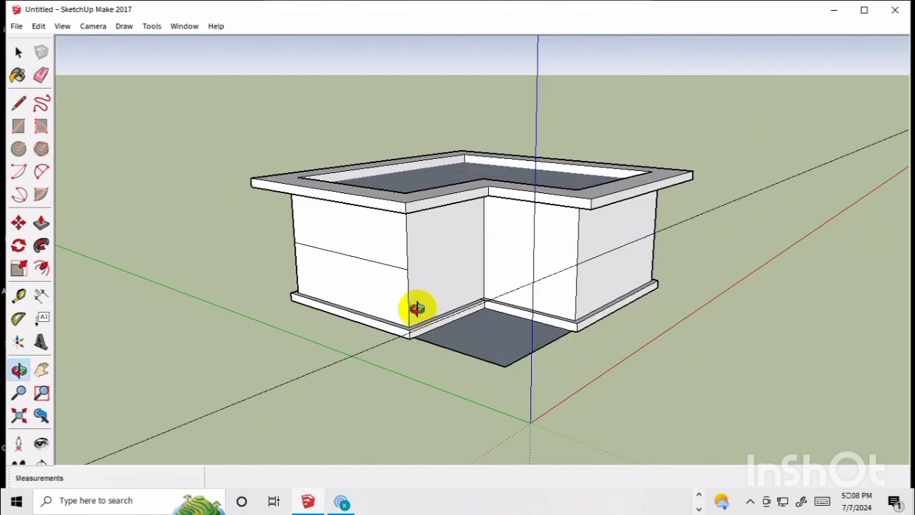
pyautogui.moveTo(433, 305); pyautogui.dragTo(423, 331)
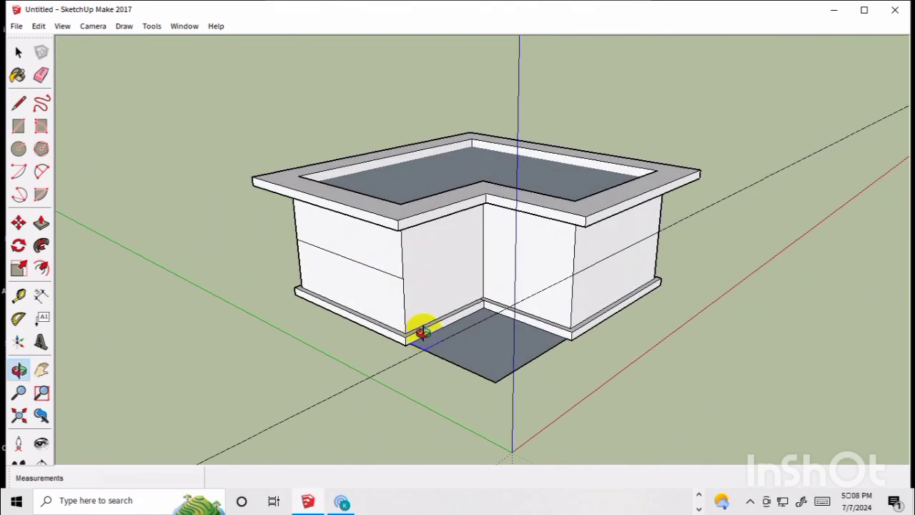
pyautogui.press('r')
pyautogui.click(404, 278)
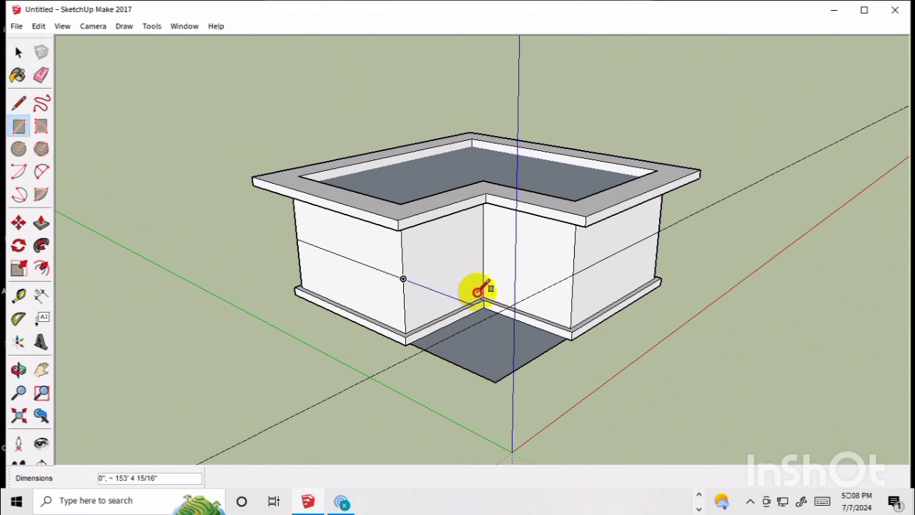
pyautogui.click(483, 294)
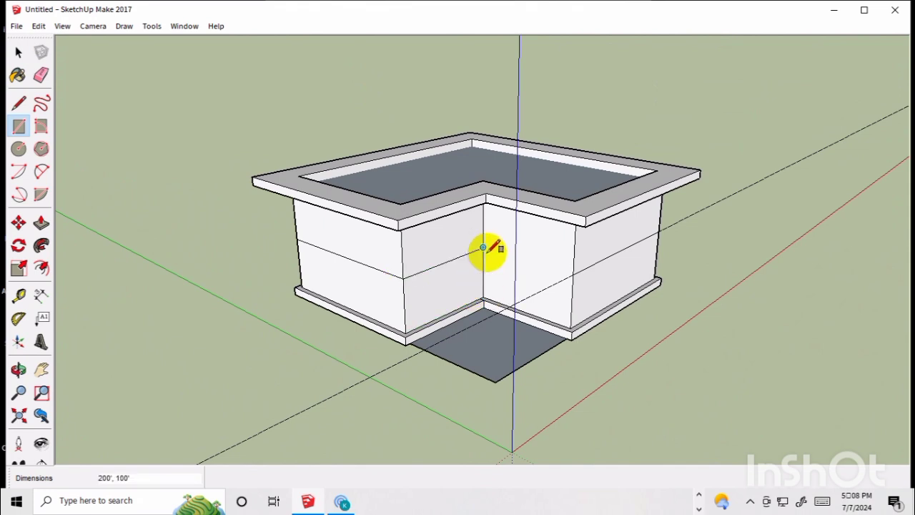
# Draw a 200' by 100' rectangle on the second recess wall and one about 286' by 100' on the adjoining projecting wall
pyautogui.click(483, 247)
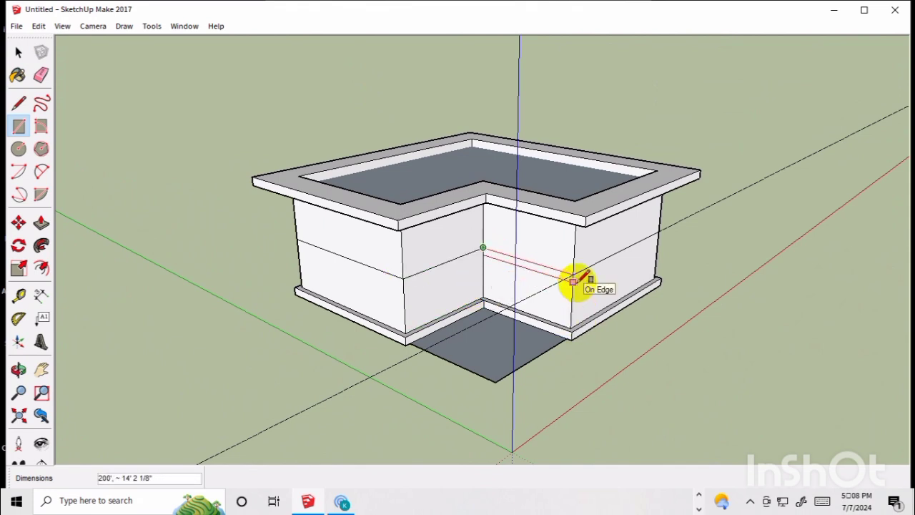
pyautogui.click(572, 331)
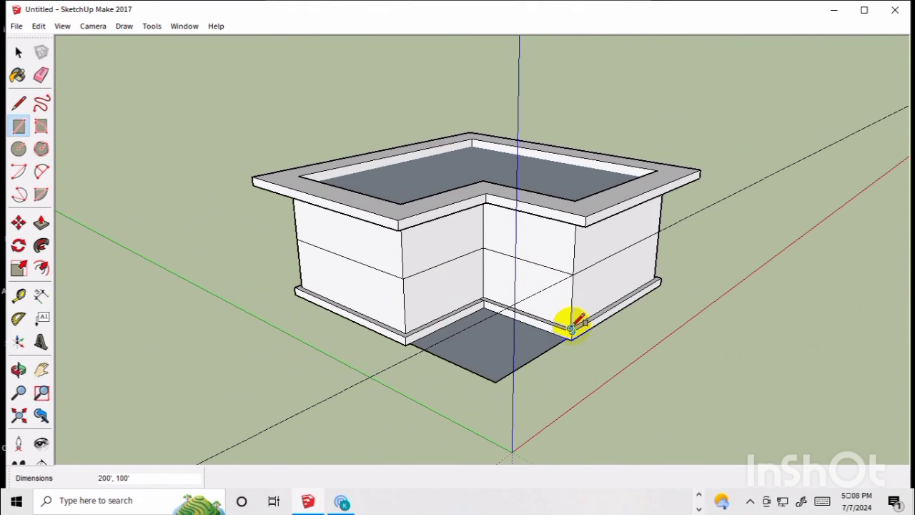
pyautogui.click(572, 330)
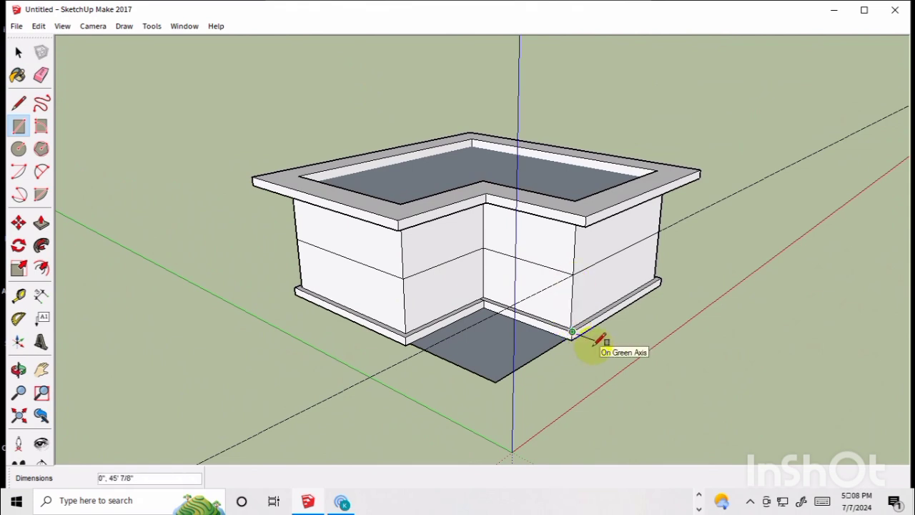
pyautogui.click(483, 248)
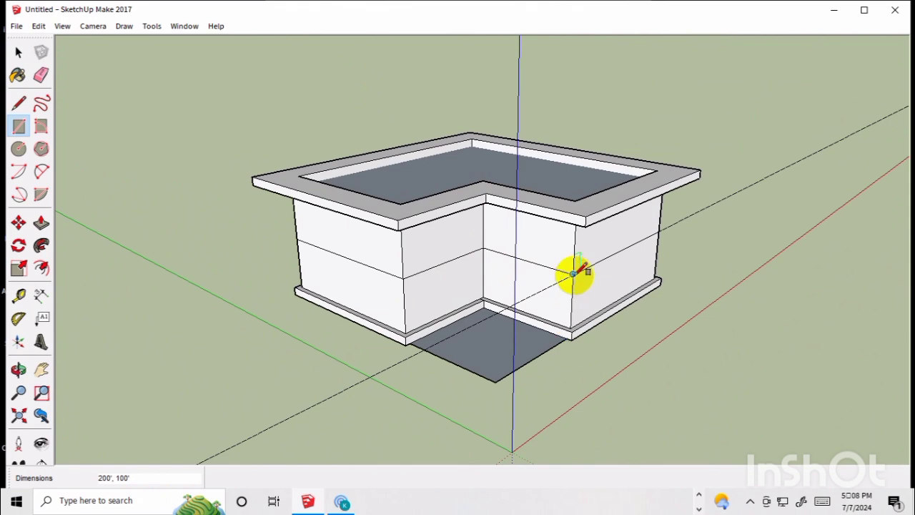
pyautogui.click(654, 274)
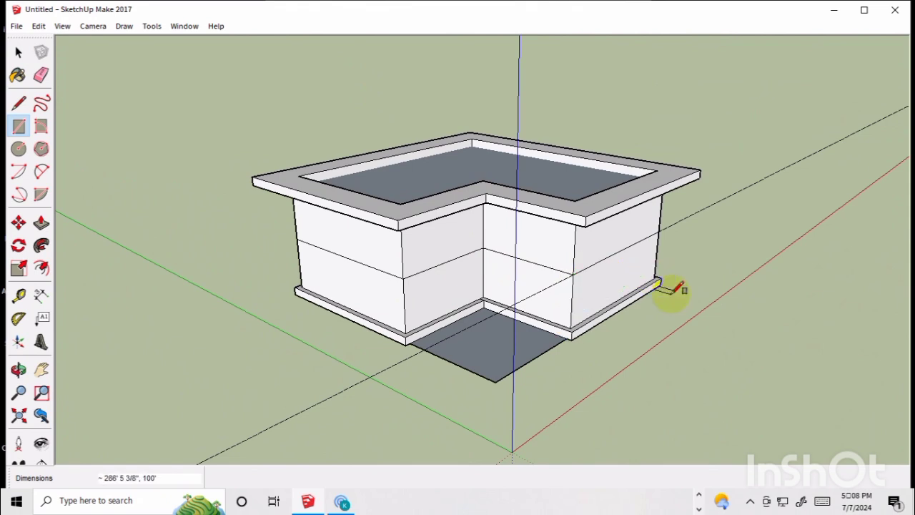
# Erase the long guide line that marks the 100' height beside the building
pyautogui.press('o')
pyautogui.moveTo(685, 278)
pyautogui.mouseDown()
pyautogui.moveTo(505, 262)
pyautogui.moveTo(564, 337)
pyautogui.moveTo(525, 327)
pyautogui.moveTo(470, 353)
pyautogui.moveTo(709, 327)
pyautogui.moveTo(667, 350)
pyautogui.moveTo(658, 344)
pyautogui.mouseUp()
pyautogui.press('e')
pyautogui.click(295, 260)
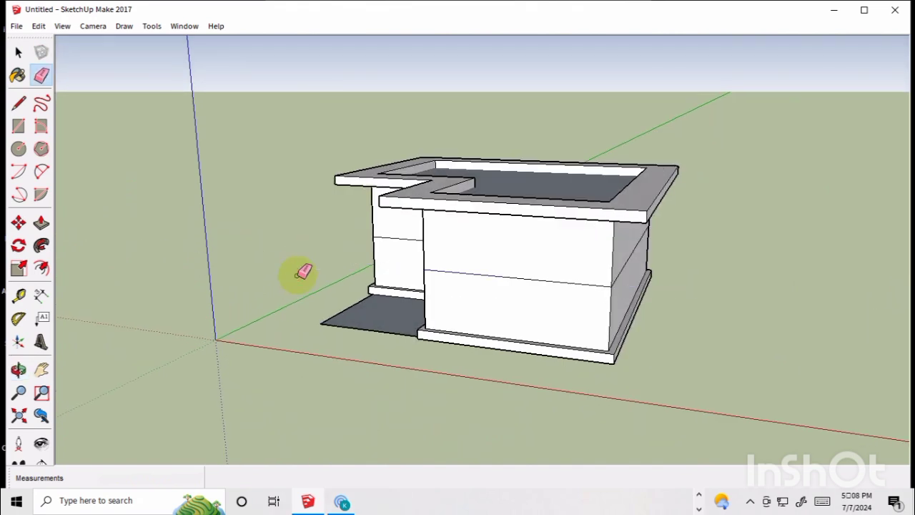
pyautogui.moveTo(679, 285)
pyautogui.mouseDown(button='middle')
pyautogui.moveTo(689, 247)
pyautogui.moveTo(623, 276)
pyautogui.mouseUp(button='middle')
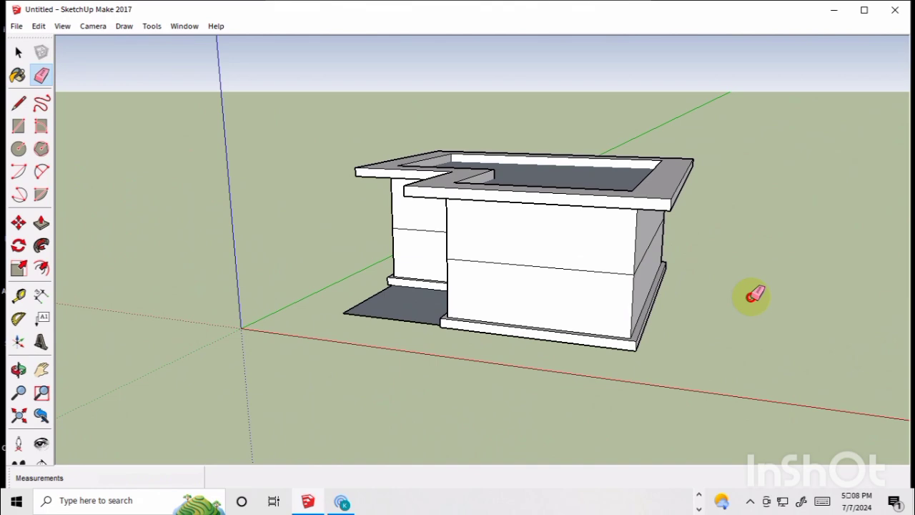
# Draw a 190' by 10' rectangle along the recess floor's outer edge and one about 16' by 10' at its free corner
pyautogui.press('o')
pyautogui.moveTo(751, 300)
pyautogui.mouseDown()
pyautogui.moveTo(489, 276)
pyautogui.moveTo(694, 321)
pyautogui.moveTo(676, 302)
pyautogui.moveTo(636, 351)
pyautogui.moveTo(579, 368)
pyautogui.moveTo(431, 308)
pyautogui.moveTo(540, 343)
pyautogui.moveTo(636, 351)
pyautogui.moveTo(597, 339)
pyautogui.moveTo(665, 351)
pyautogui.moveTo(482, 364)
pyautogui.moveTo(698, 351)
pyautogui.moveTo(529, 384)
pyautogui.moveTo(668, 390)
pyautogui.moveTo(570, 294)
pyautogui.moveTo(655, 287)
pyautogui.moveTo(294, 337)
pyautogui.moveTo(469, 317)
pyautogui.moveTo(433, 327)
pyautogui.moveTo(540, 370)
pyautogui.moveTo(599, 372)
pyautogui.moveTo(458, 350)
pyautogui.moveTo(349, 347)
pyautogui.moveTo(371, 380)
pyautogui.moveTo(374, 364)
pyautogui.mouseUp()
pyautogui.scroll(3, 376, 364)
pyautogui.scroll(3, 377, 364)
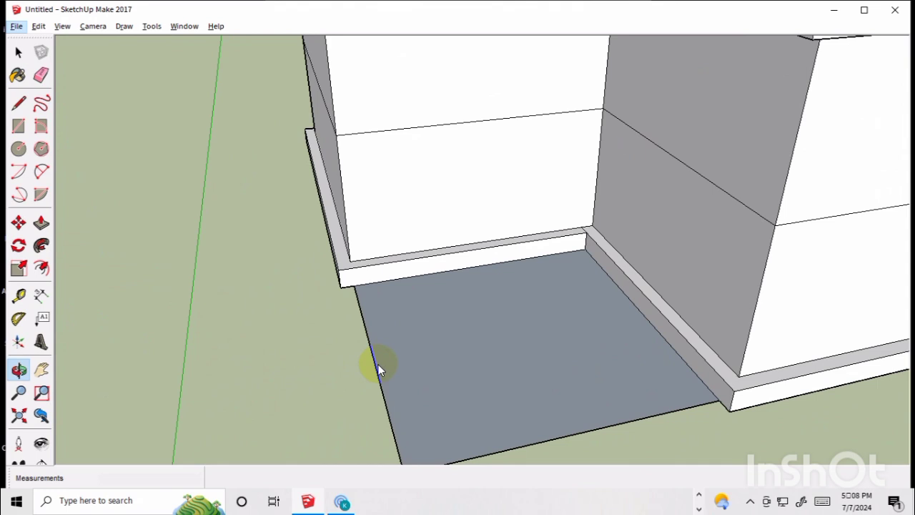
pyautogui.press('d')
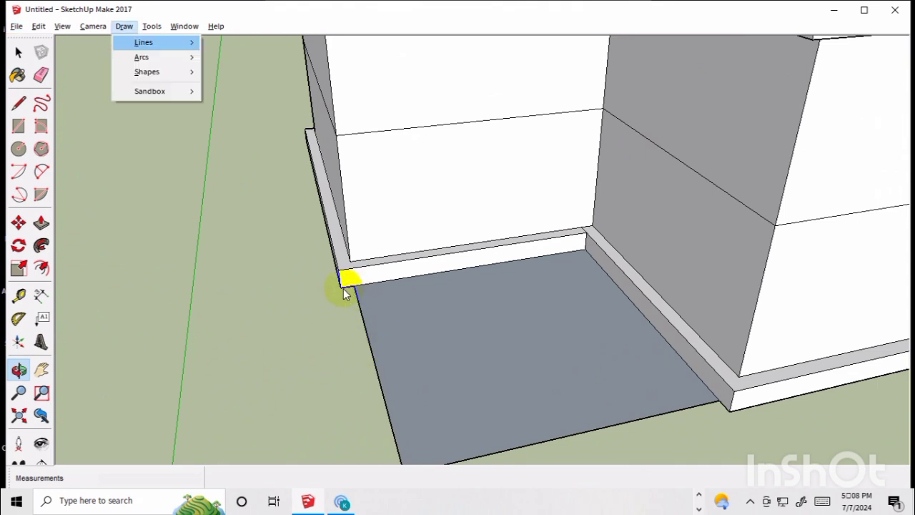
pyautogui.click(19, 126)
pyautogui.scroll(-2, 355, 286)
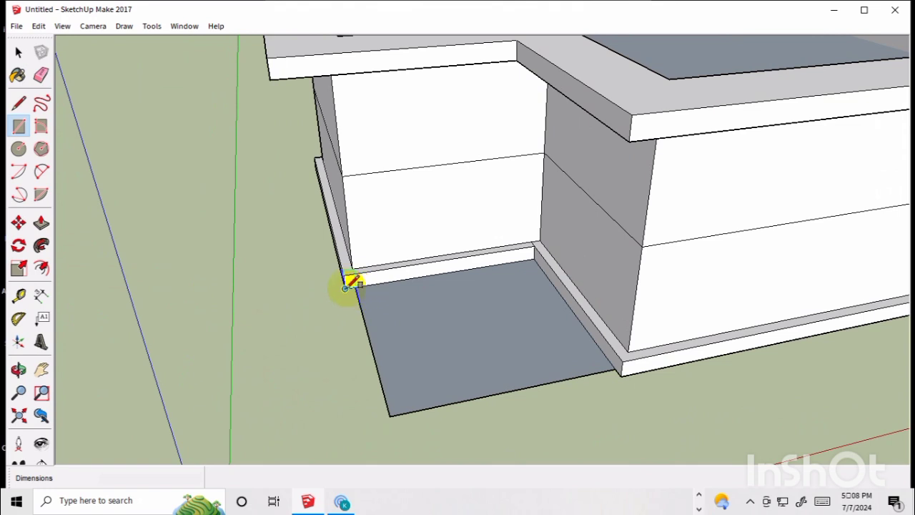
pyautogui.click(345, 286)
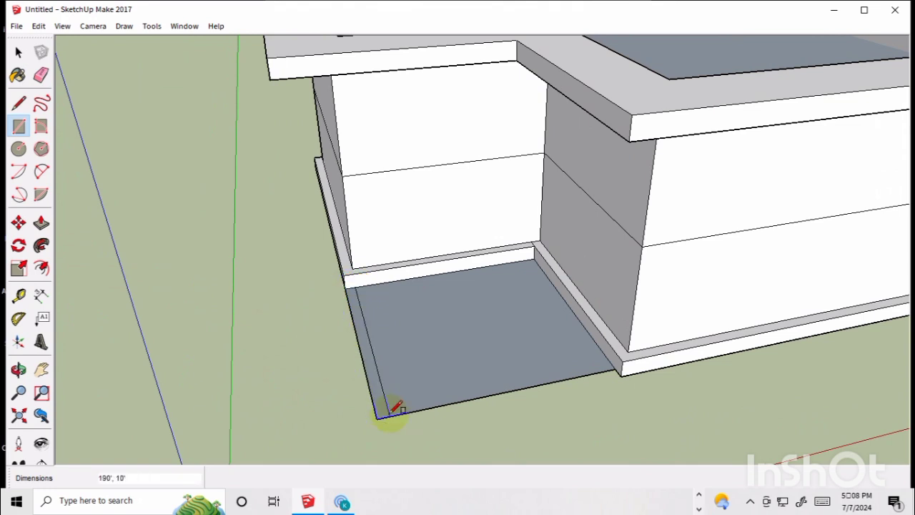
pyautogui.click(379, 418)
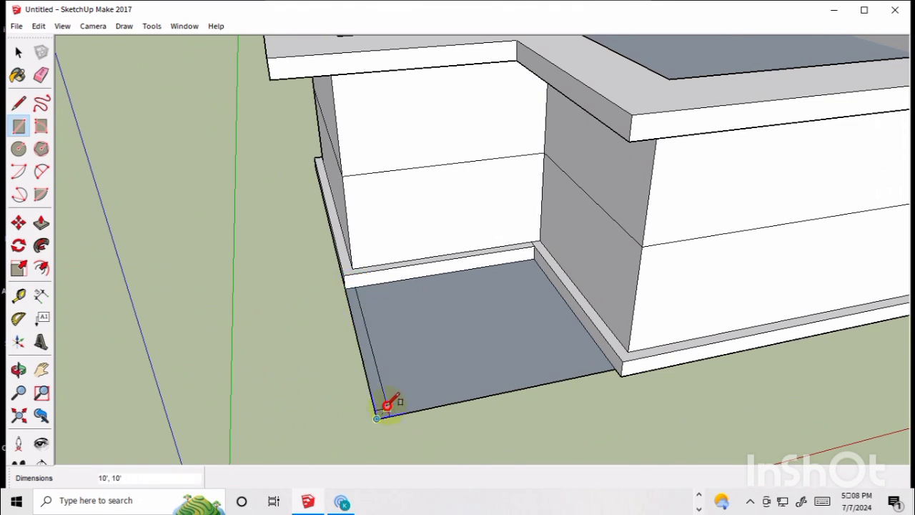
pyautogui.click(380, 414)
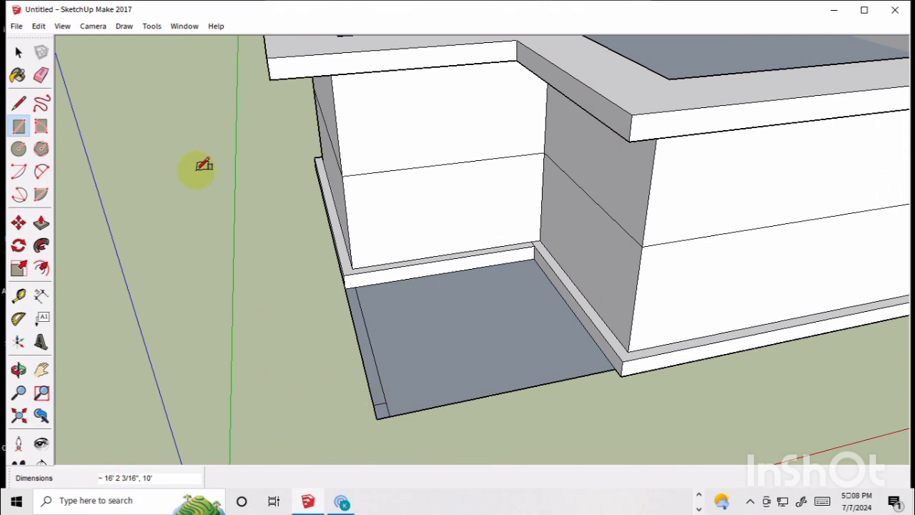
# Push/Pull the small rectangle at the floor's free corner up 500' into a column
pyautogui.click(18, 52)
pyautogui.scroll(5, 397, 428)
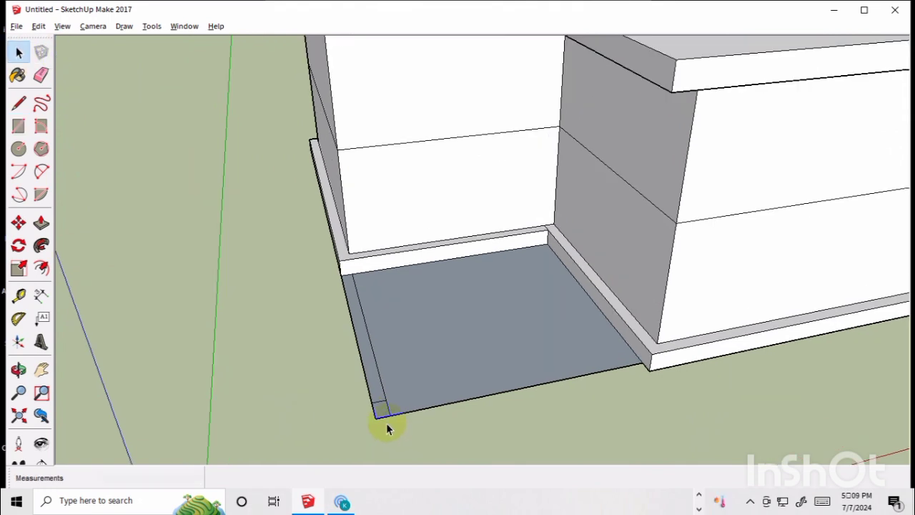
pyautogui.click(378, 409)
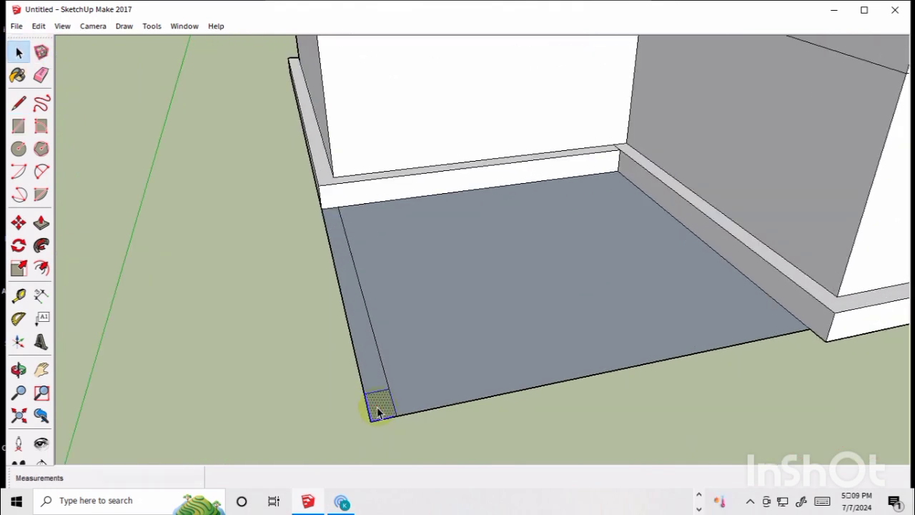
pyautogui.press('p')
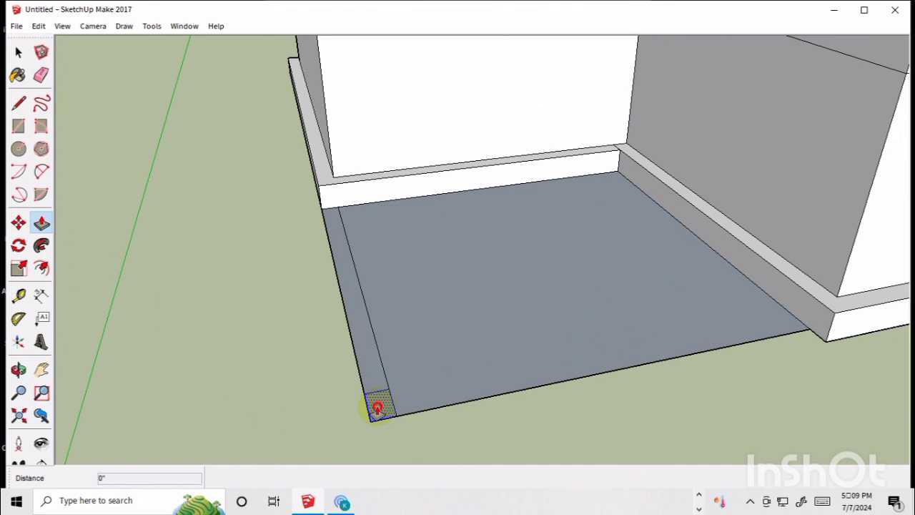
pyautogui.moveTo(378, 407); pyautogui.dragTo(379, 318)
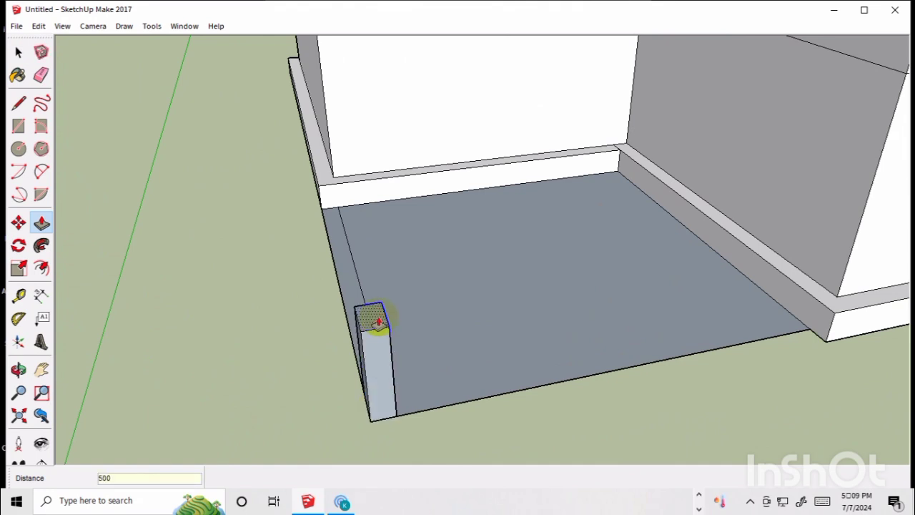
pyautogui.press('Return')
pyautogui.scroll(-3, 378, 321)
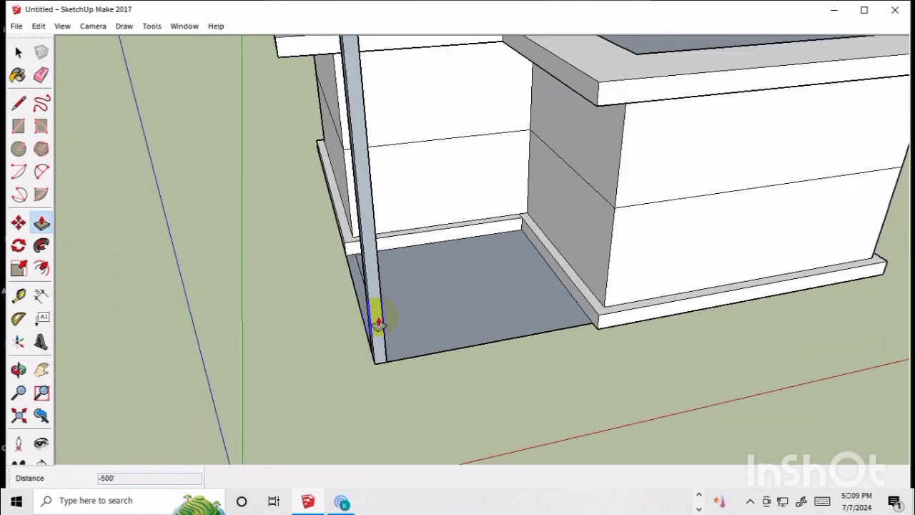
# Draw a rectangle about 16' by 168' from the projecting roof slab's top corner across to the column's outer edge
pyautogui.press('o')
pyautogui.moveTo(289, 287); pyautogui.dragTo(599, 313)
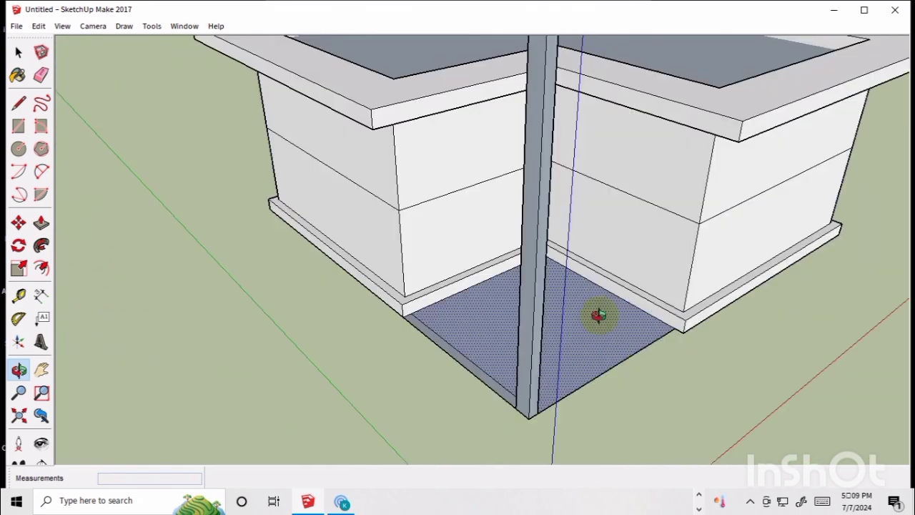
pyautogui.scroll(4, 607, 296)
pyautogui.moveTo(472, 306); pyautogui.dragTo(359, 217)
pyautogui.moveTo(359, 196); pyautogui.dragTo(351, 265)
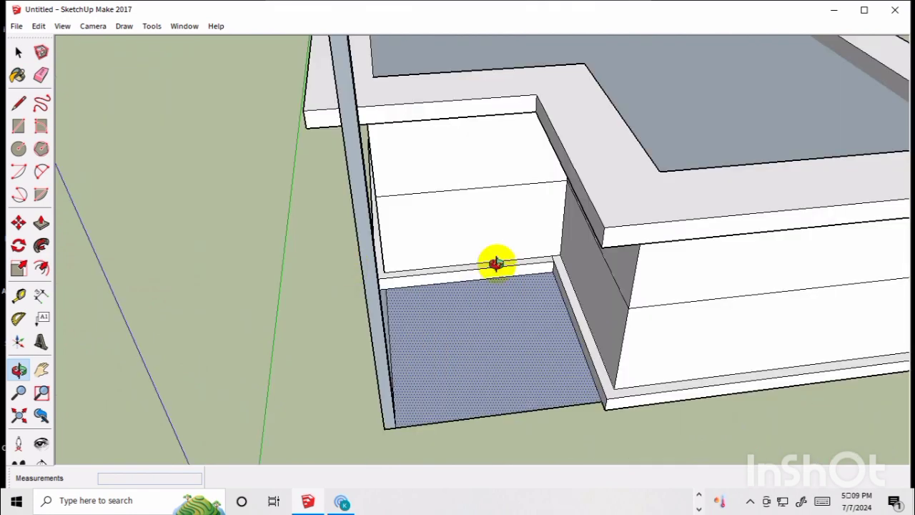
pyautogui.moveTo(497, 264); pyautogui.dragTo(474, 179)
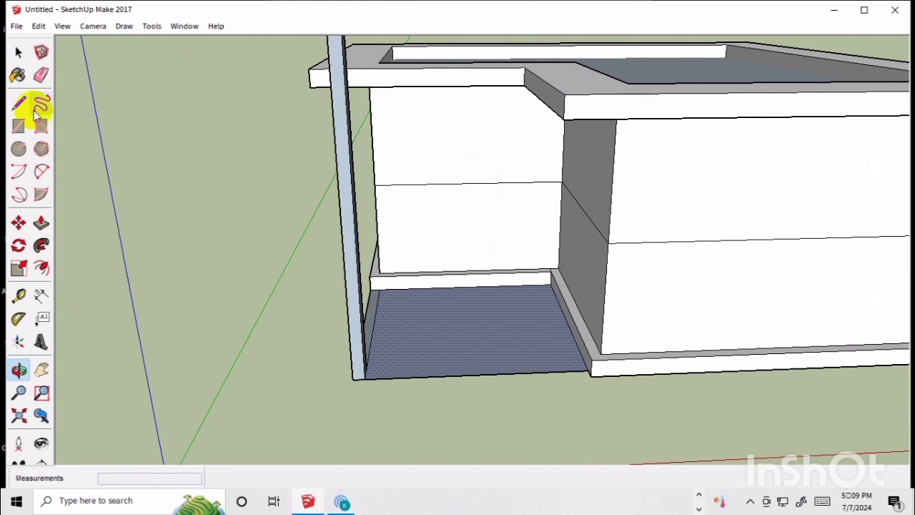
pyautogui.click(18, 126)
pyautogui.click(565, 94)
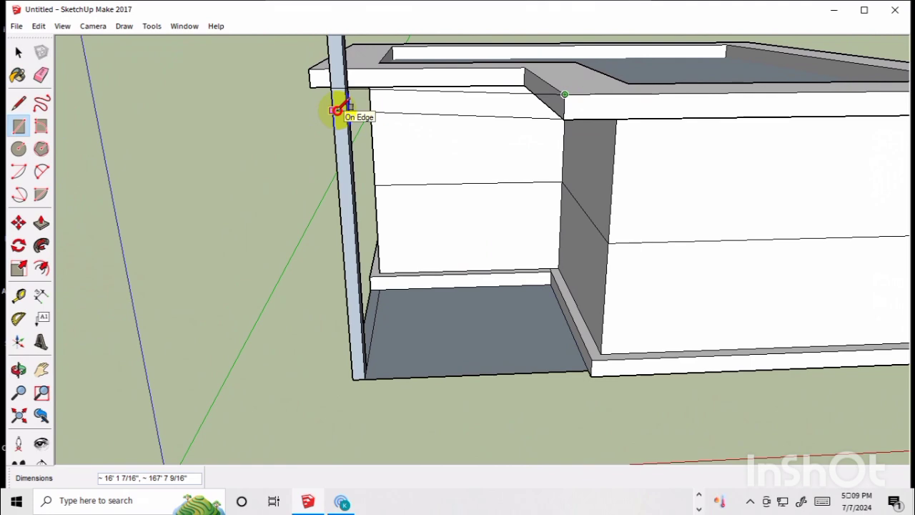
pyautogui.click(336, 111)
pyautogui.click(18, 52)
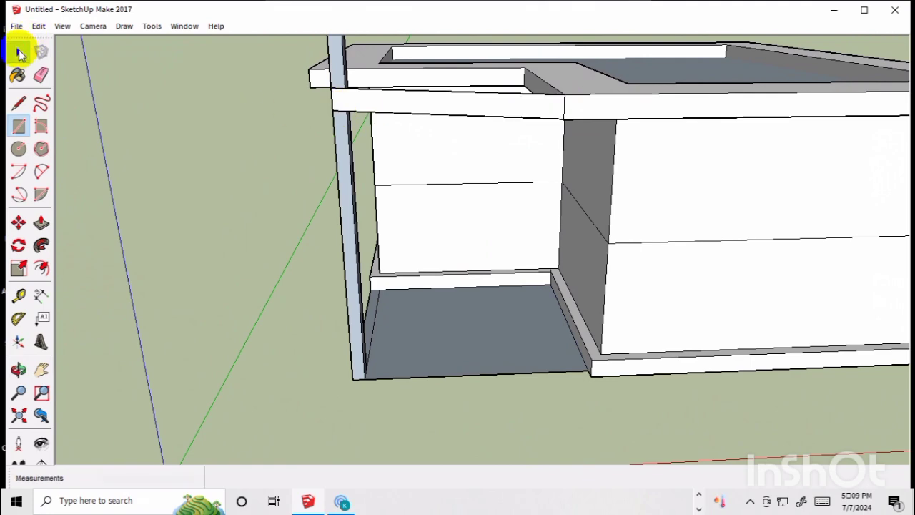
# Undo the Push/Pull that raised the column at the recess floor's free corner
pyautogui.moveTo(265, 198); pyautogui.dragTo(549, 268, button='middle')
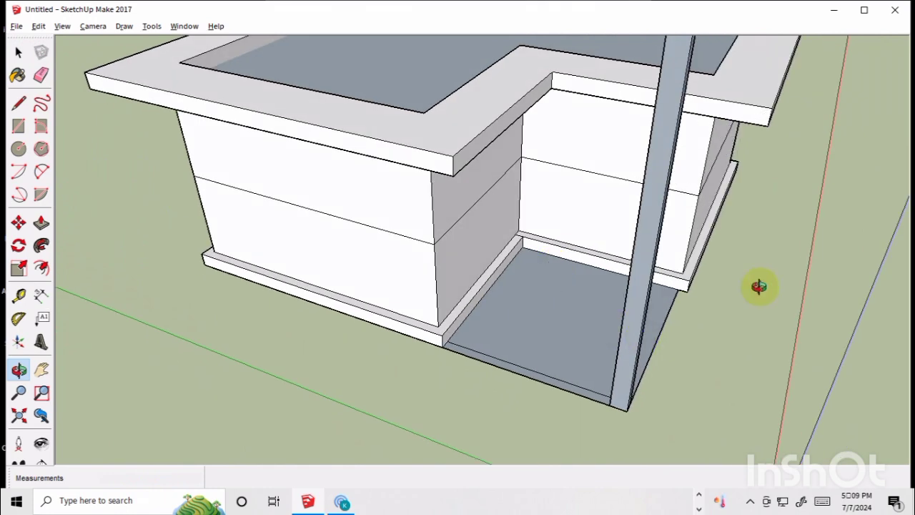
pyautogui.moveTo(760, 286); pyautogui.dragTo(722, 268, button='middle')
pyautogui.scroll(2, 722, 268)
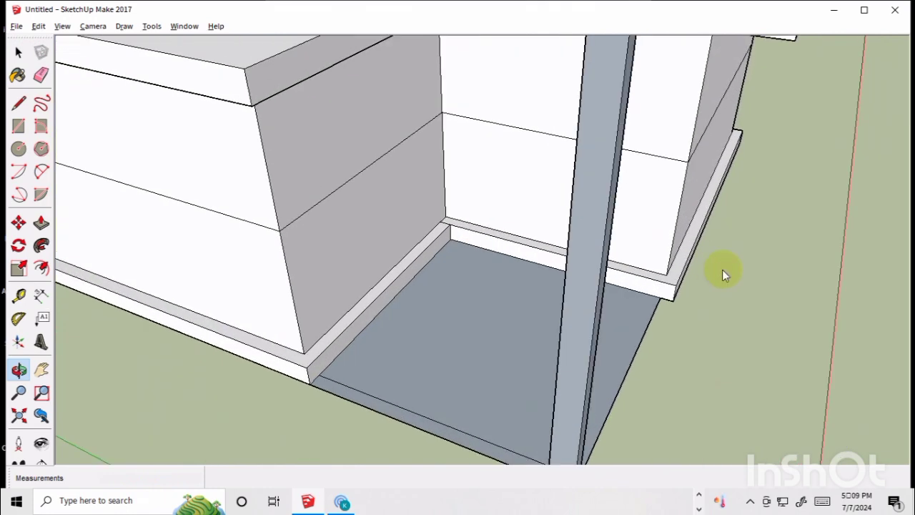
pyautogui.scroll(-2, 722, 270)
pyautogui.moveTo(722, 270); pyautogui.dragTo(640, 269, button='middle')
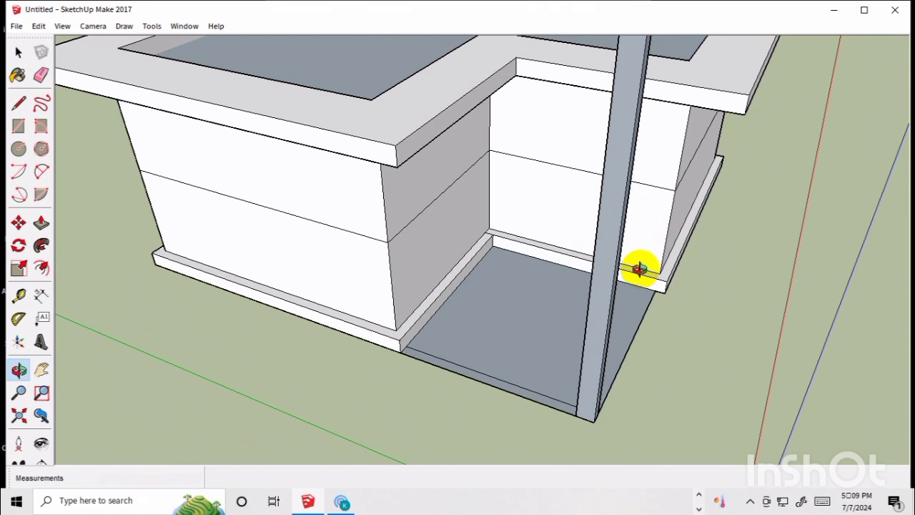
pyautogui.hotkey('ctrl', 'z')
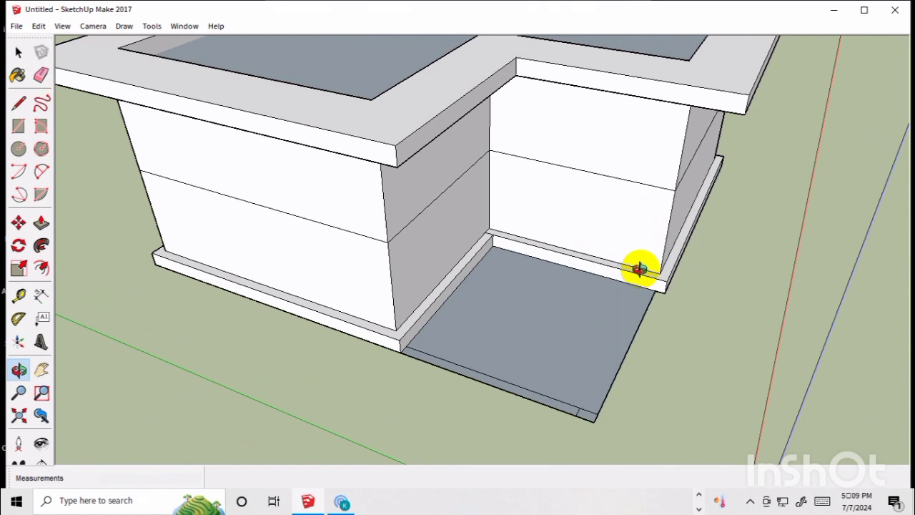
# Push/Pull the roof slab's inner edge face 200' outward to cover the recessed corner
pyautogui.scroll(-2, 640, 268)
pyautogui.moveTo(694, 282); pyautogui.dragTo(544, 250)
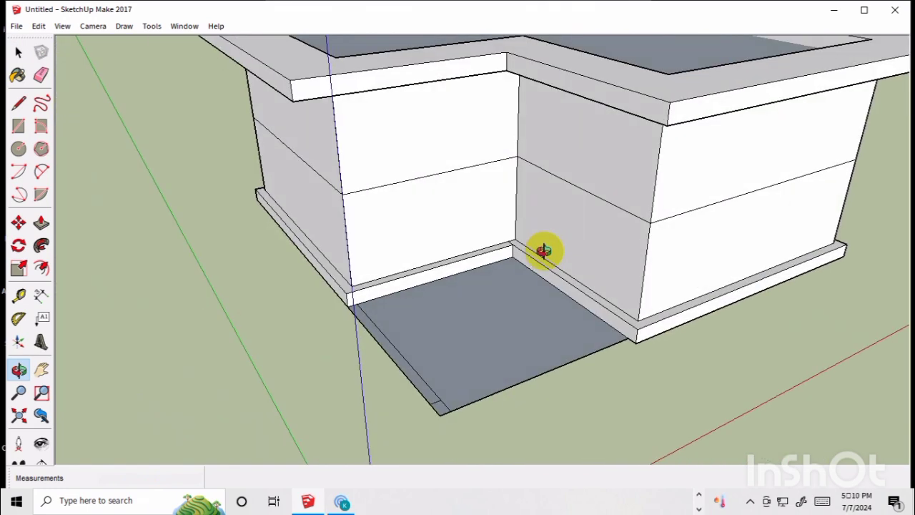
pyautogui.press('p')
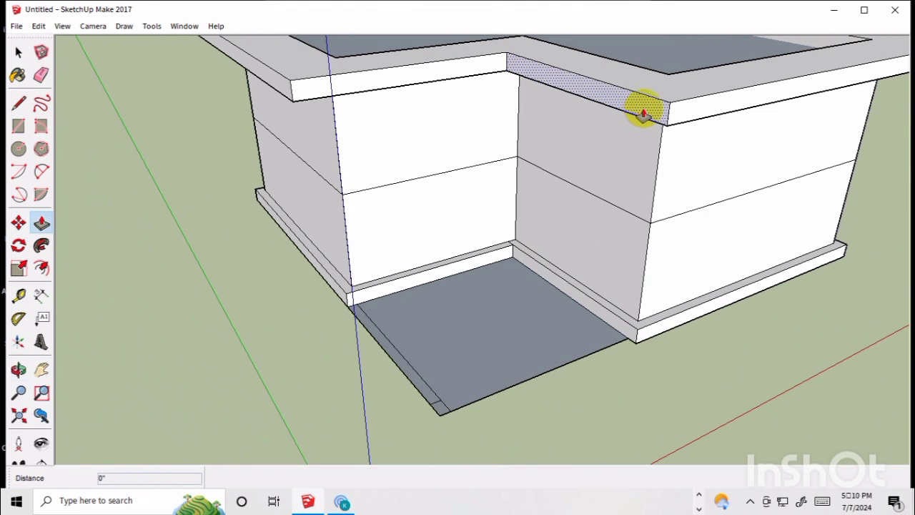
pyautogui.moveTo(639, 118); pyautogui.dragTo(389, 179)
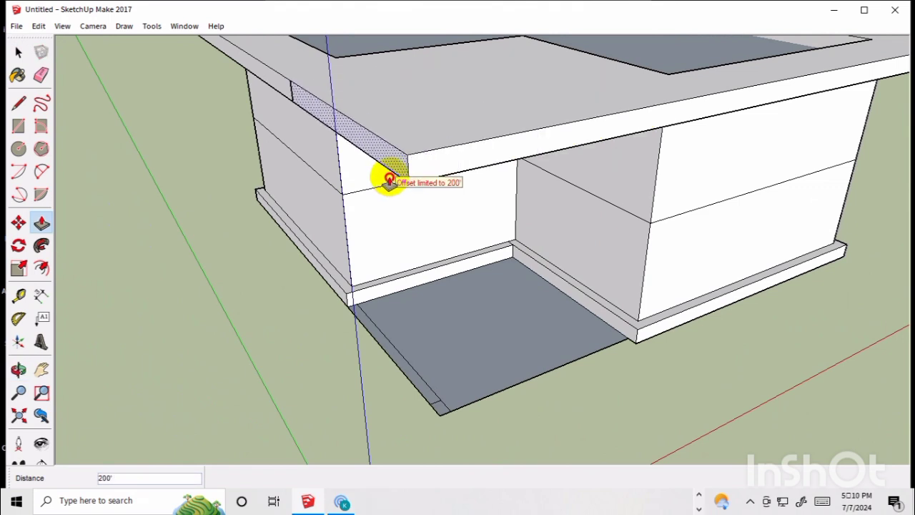
pyautogui.scroll(-4, 389, 186)
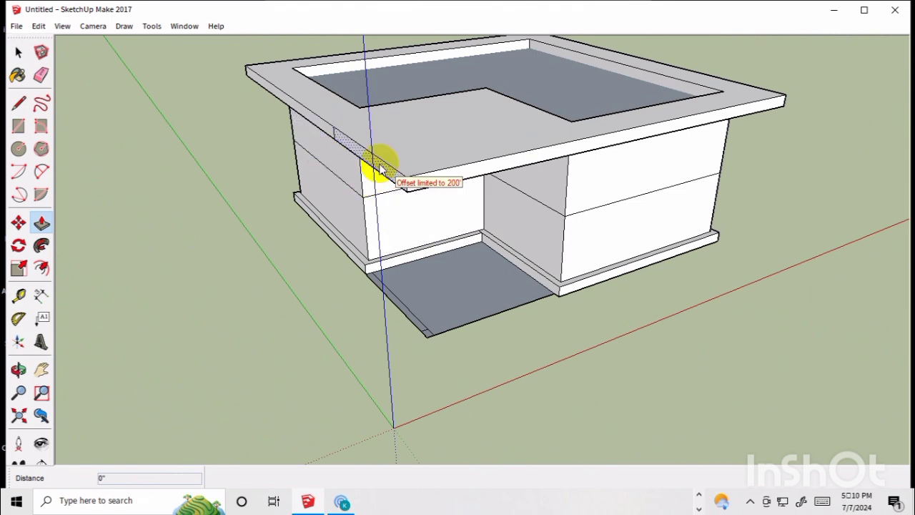
# Try to Push/Pull the small corner rectangle 239' 3 11/16" up to the roof slab's top face
pyautogui.scroll(3, 432, 332)
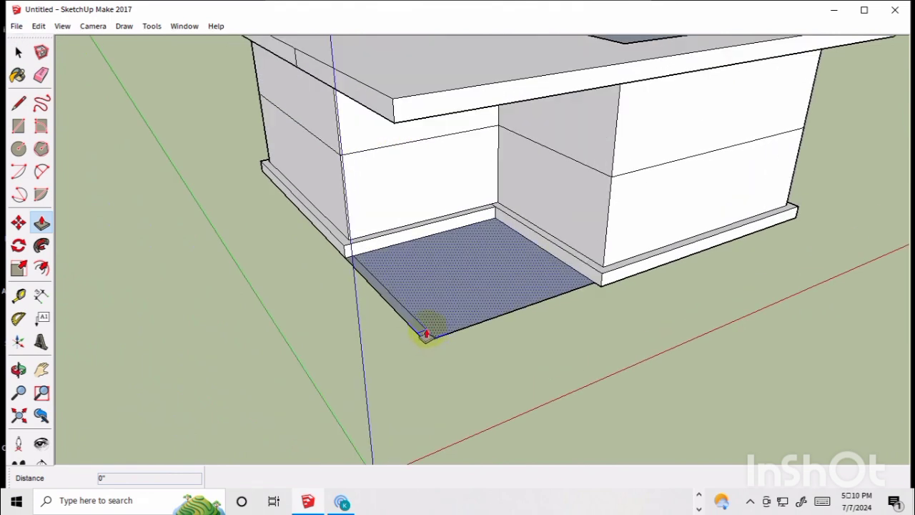
pyautogui.click(426, 334)
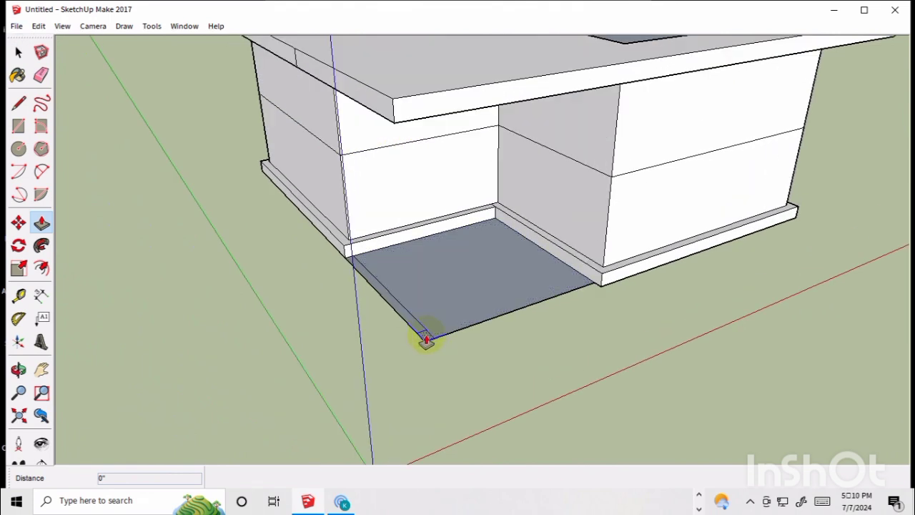
pyautogui.click(435, 86)
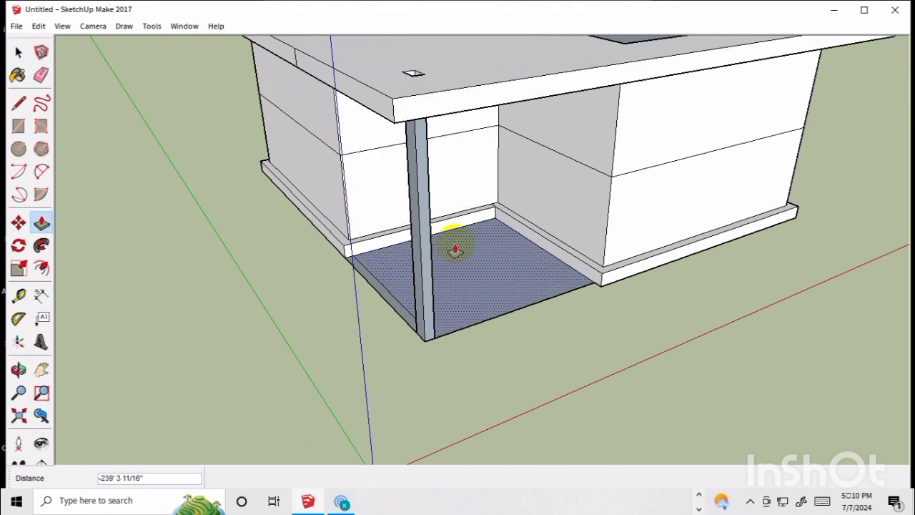
pyautogui.hotkey('ctrl', 'z')
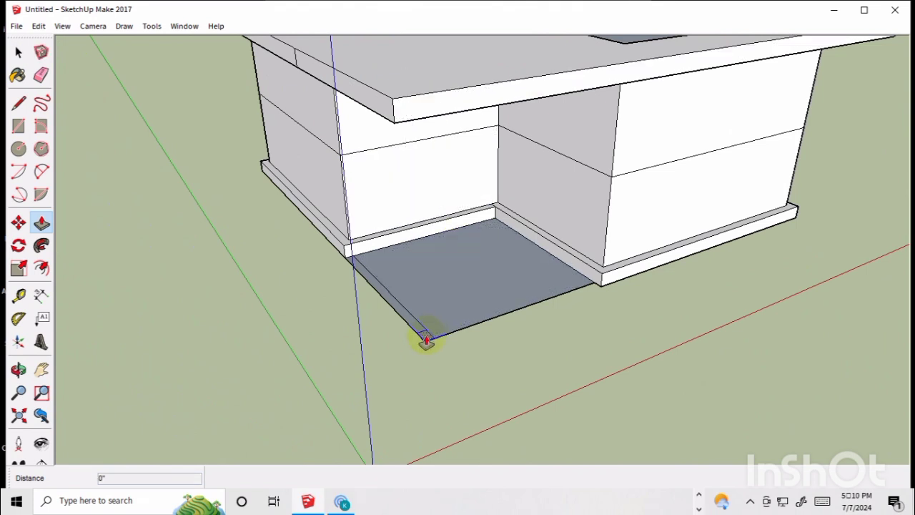
# Try to Push/Pull the small corner rectangle 216' 2 3/16" up into the roof slab's edge
pyautogui.click(425, 340)
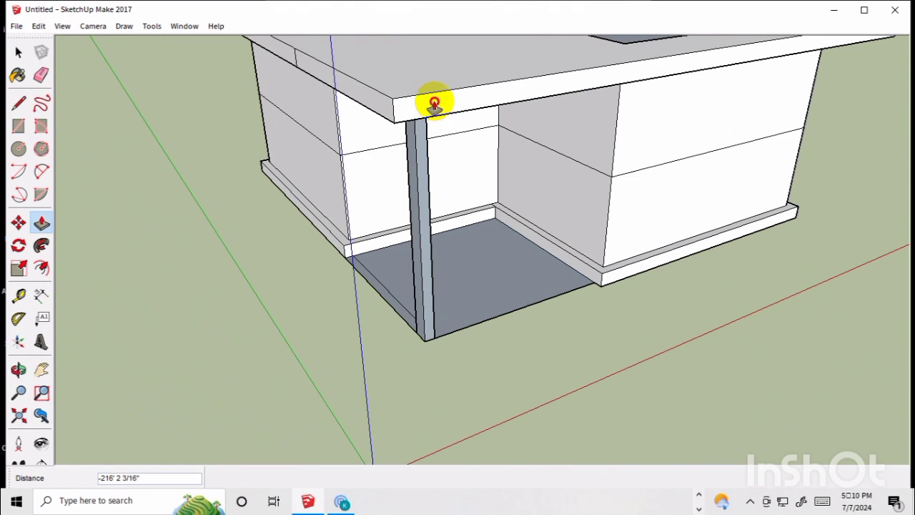
pyautogui.click(434, 104)
pyautogui.click(16, 52)
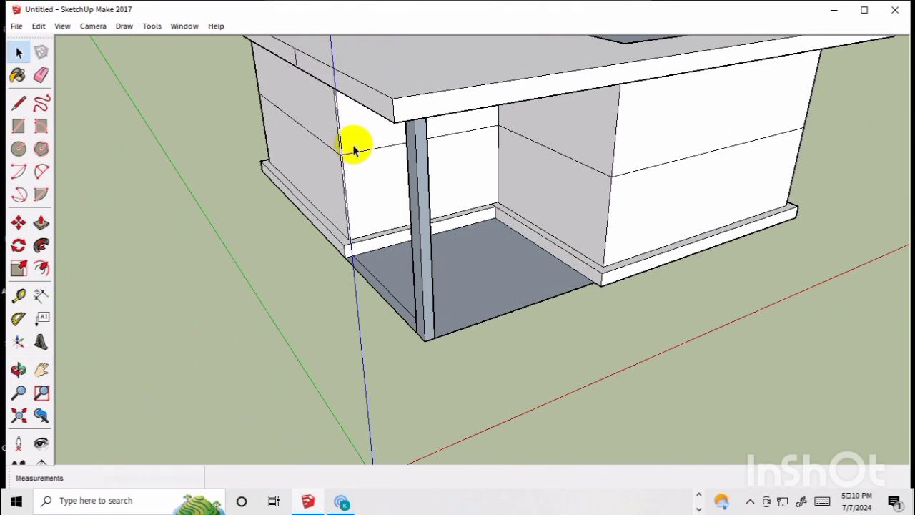
pyautogui.press('o')
pyautogui.moveTo(424, 193); pyautogui.dragTo(271, 180)
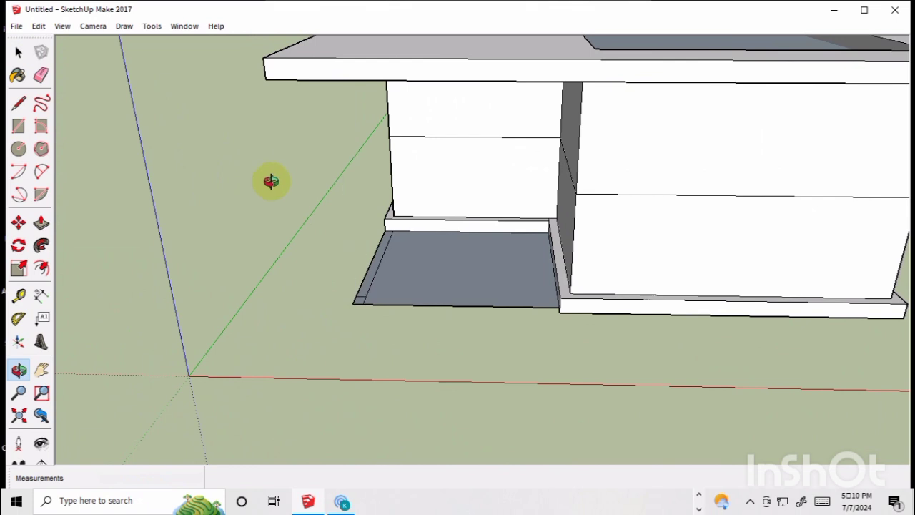
# Push/Pull the small rectangle at the recess floor's free corner 239' 3 11/16" up to the roof slab's top face
pyautogui.scroll(-1, 366, 299)
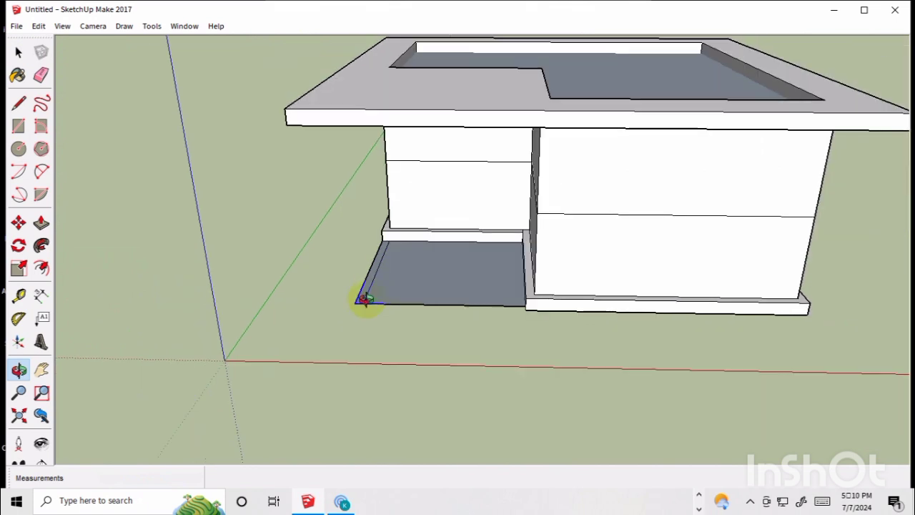
pyautogui.press('p')
pyautogui.moveTo(361, 303); pyautogui.dragTo(357, 101)
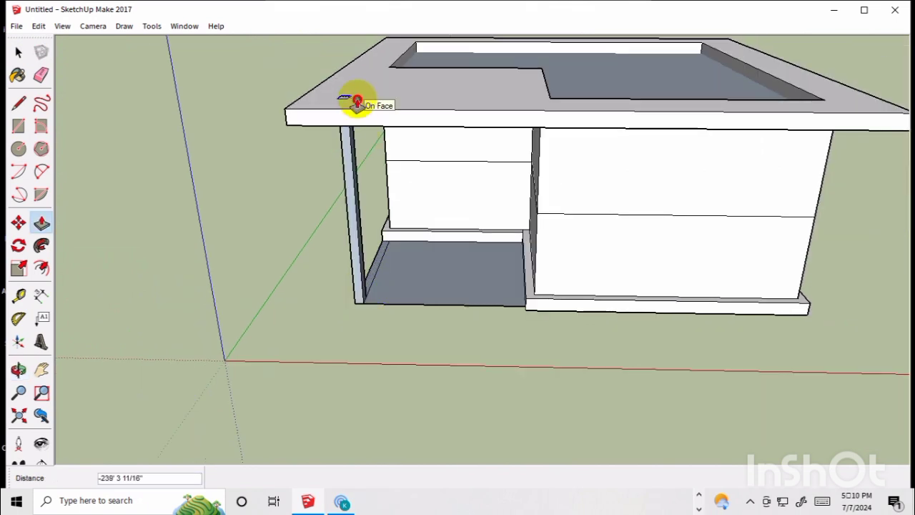
pyautogui.click(19, 52)
# Close the column's opening in the roof's top face with a rectangle about 16' by 10'
pyautogui.press('o')
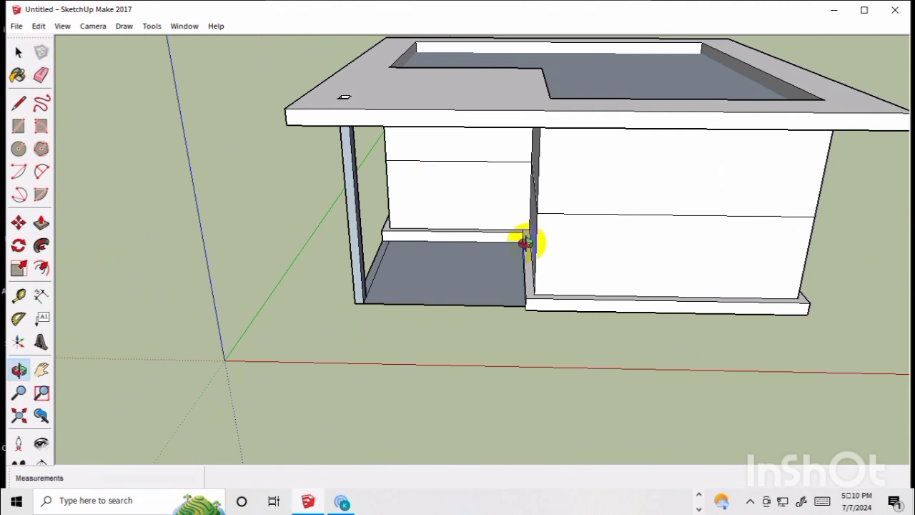
pyautogui.moveTo(413, 245); pyautogui.dragTo(581, 336)
pyautogui.scroll(5, 451, 239)
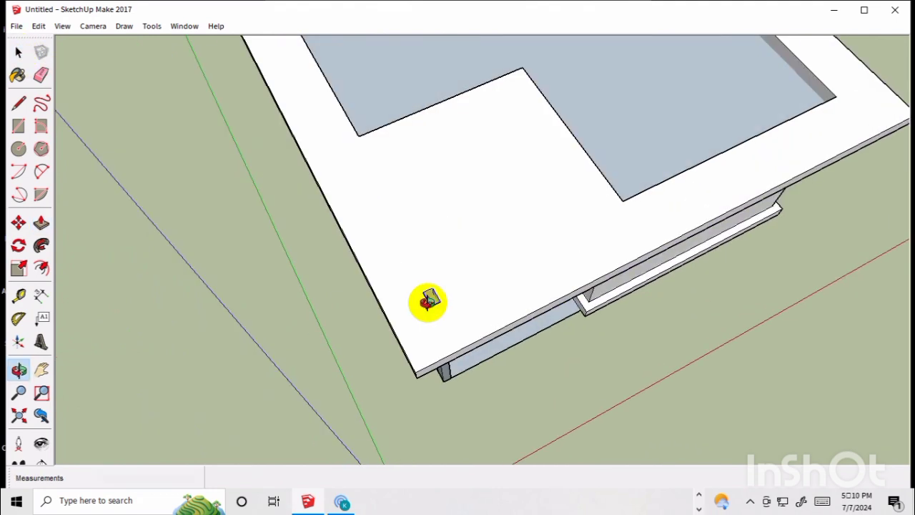
pyautogui.press('r')
pyautogui.click(425, 293)
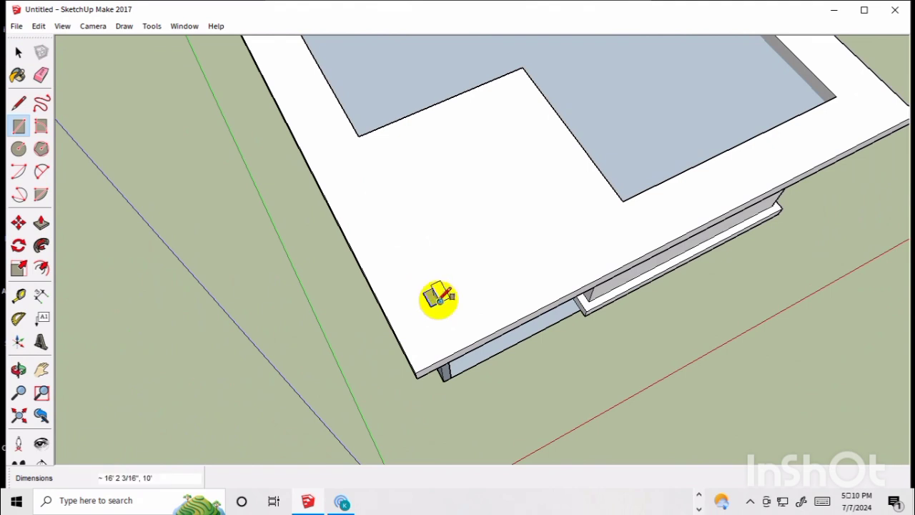
pyautogui.scroll(6, 434, 298)
pyautogui.press('alt')
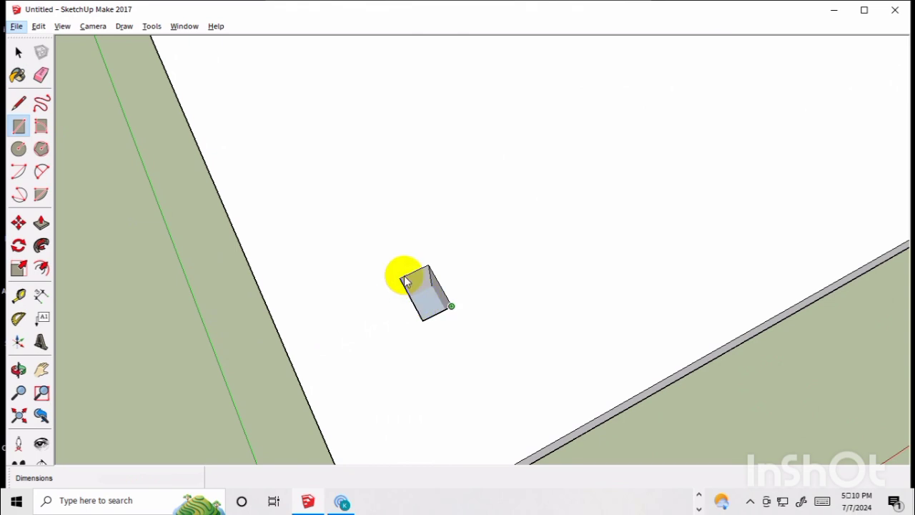
pyautogui.click(400, 277)
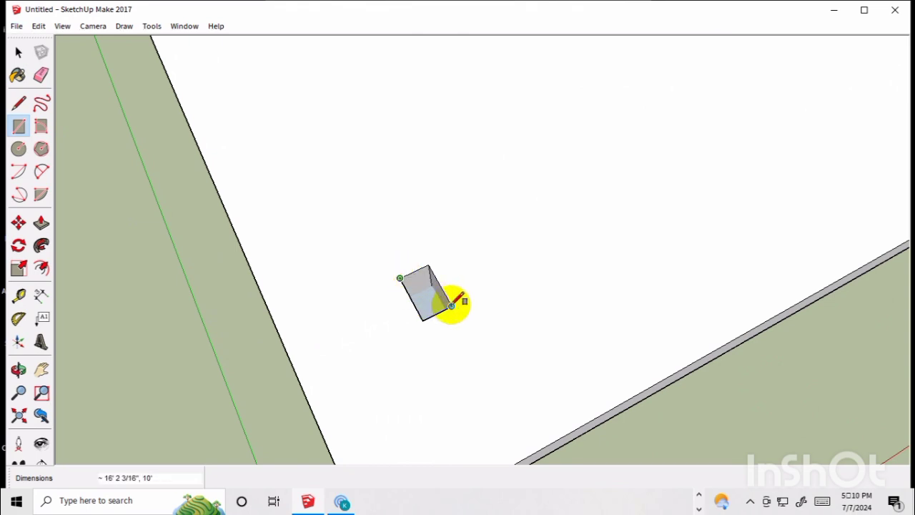
pyautogui.click(452, 306)
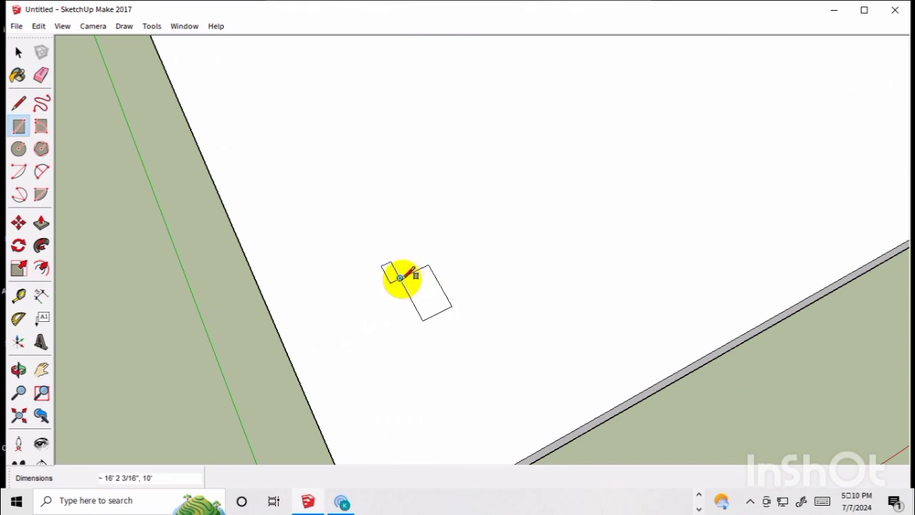
pyautogui.moveTo(401, 278); pyautogui.dragTo(451, 305)
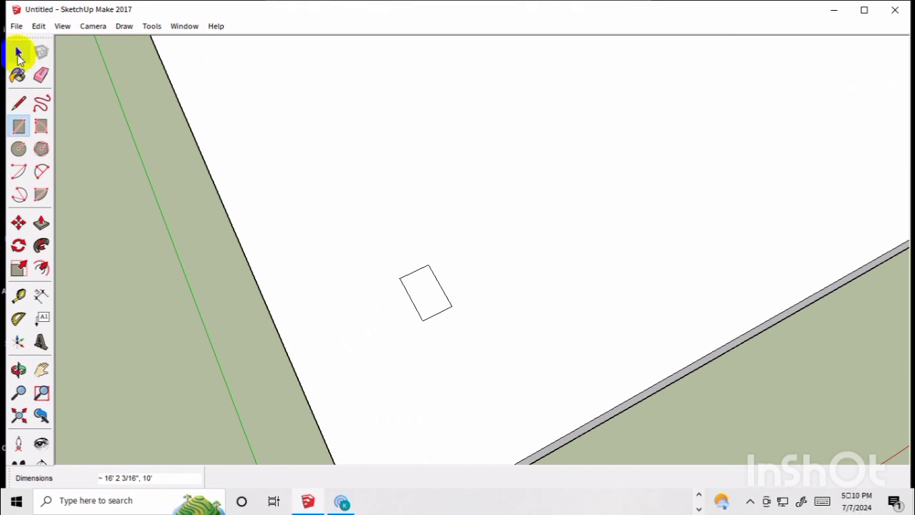
pyautogui.click(16, 54)
# Draw a rectangle about 89' high and 16' wide on the lower part of the column's side face toward the projecting wall
pyautogui.scroll(-5, 476, 241)
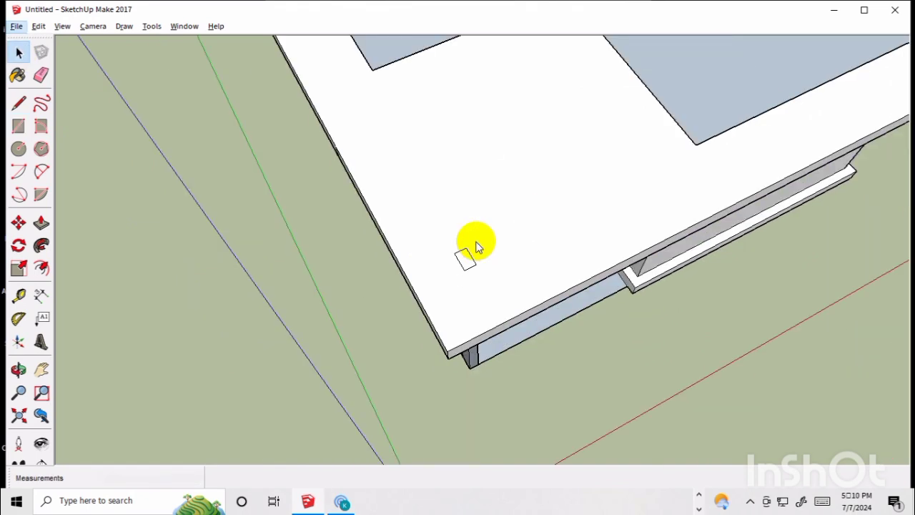
pyautogui.moveTo(570, 329); pyautogui.dragTo(564, 191, button='middle')
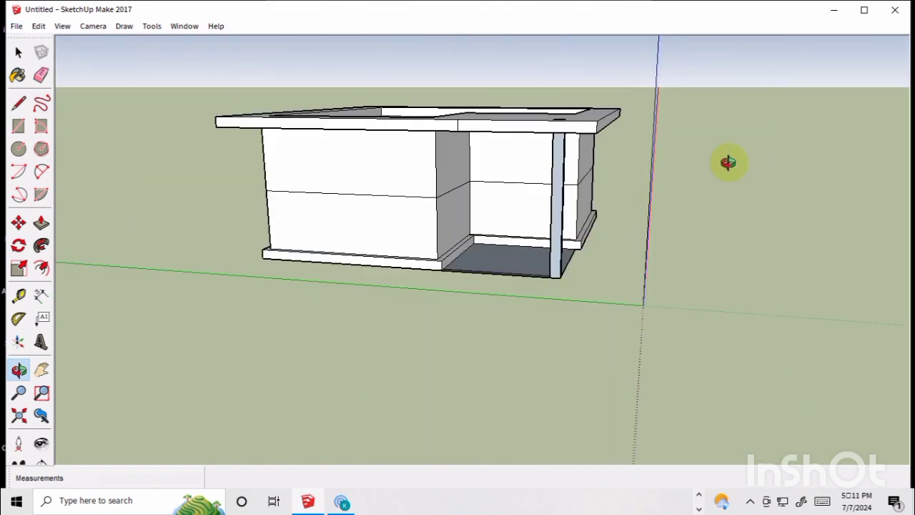
pyautogui.moveTo(730, 162); pyautogui.dragTo(705, 241, button='middle')
pyautogui.scroll(6, 602, 242)
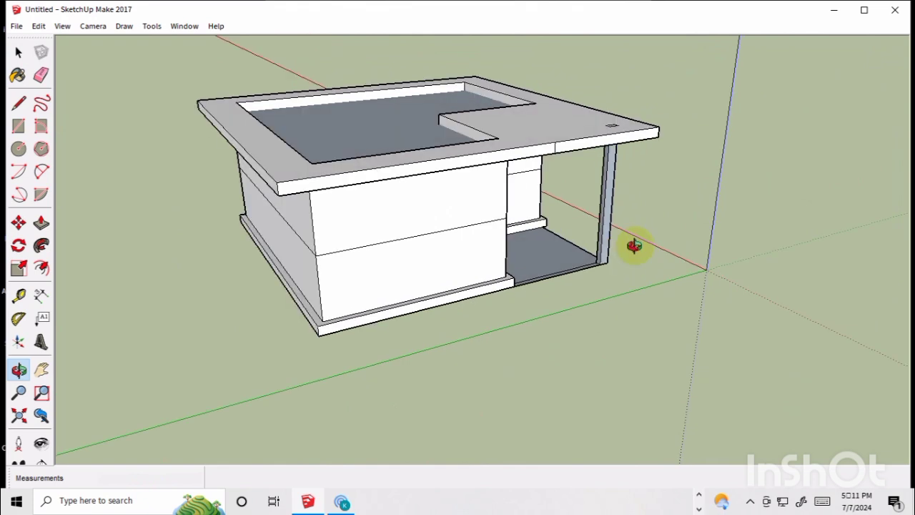
pyautogui.scroll(4, 591, 227)
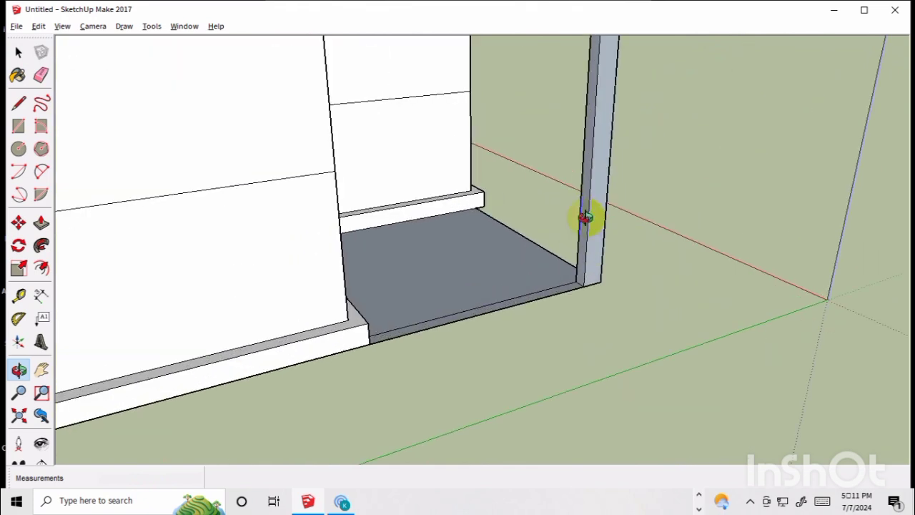
pyautogui.moveTo(639, 204); pyautogui.dragTo(424, 233, button='middle')
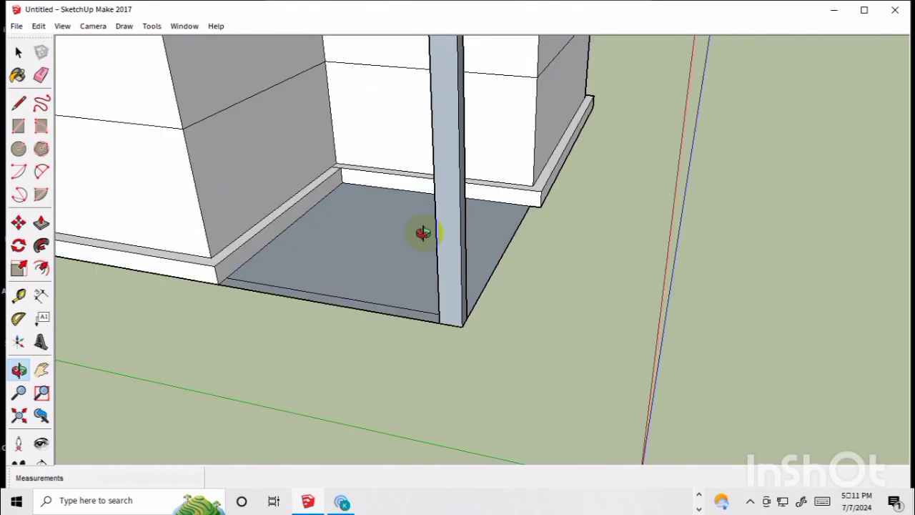
pyautogui.moveTo(423, 233); pyautogui.dragTo(247, 109)
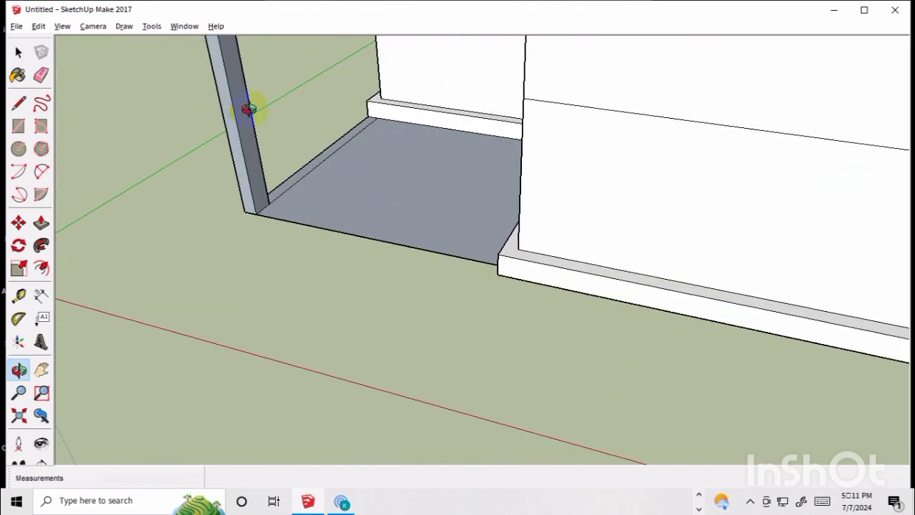
pyautogui.click(19, 125)
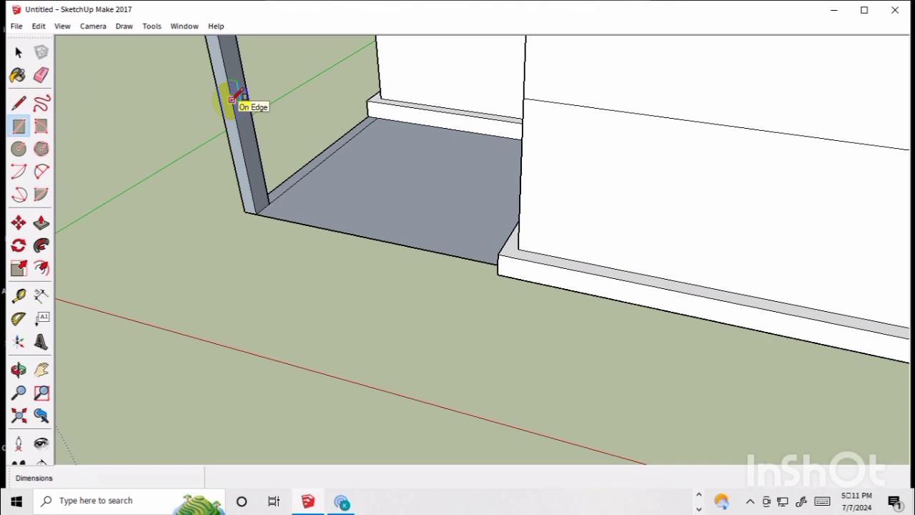
pyautogui.click(232, 98)
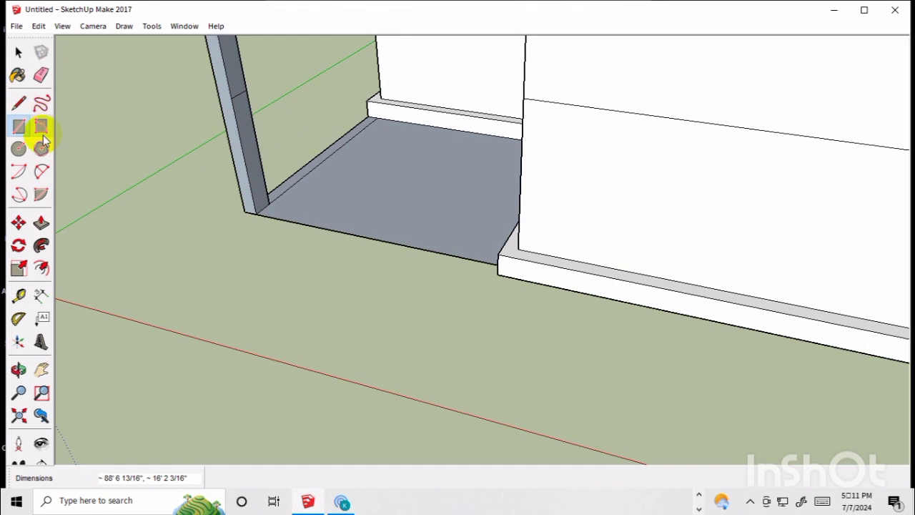
# Push/Pull the rectangle on the column's side across the recess's open side to the building's base ledge as a low wall
pyautogui.press('p')
pyautogui.click(267, 134)
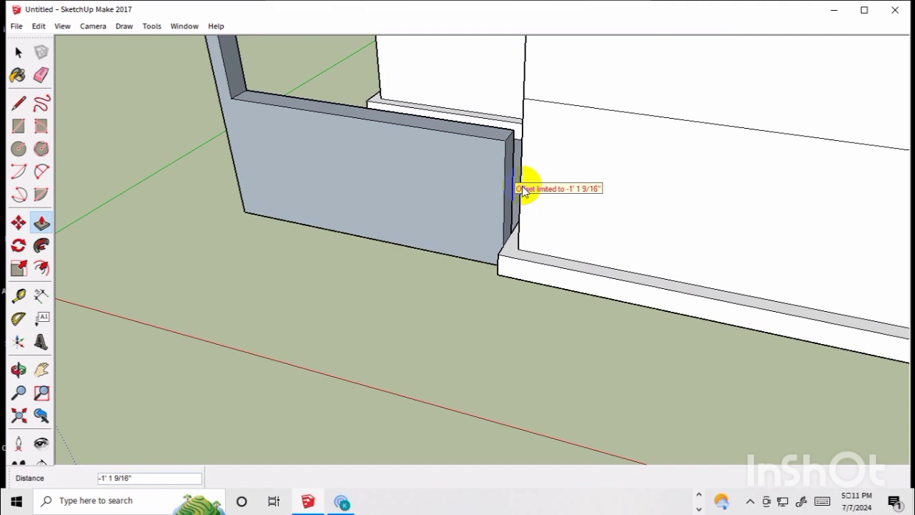
pyautogui.press('o')
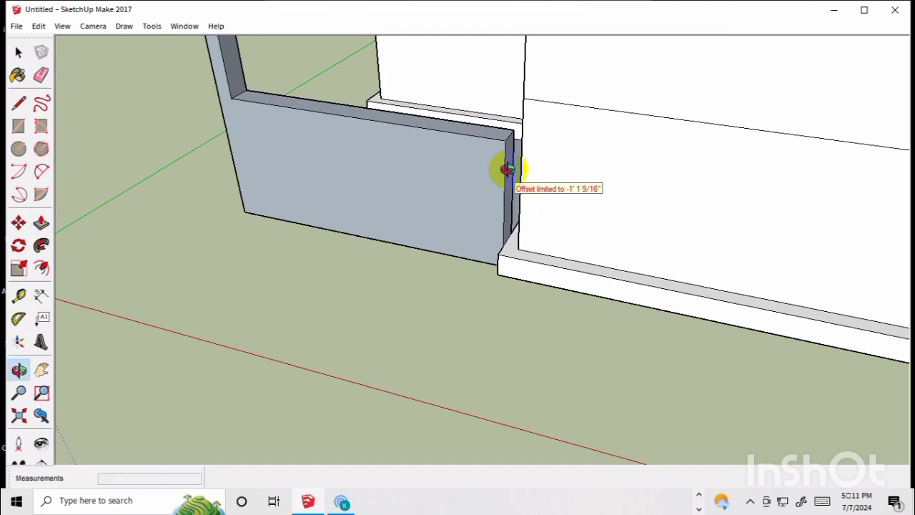
pyautogui.scroll(5, 508, 169)
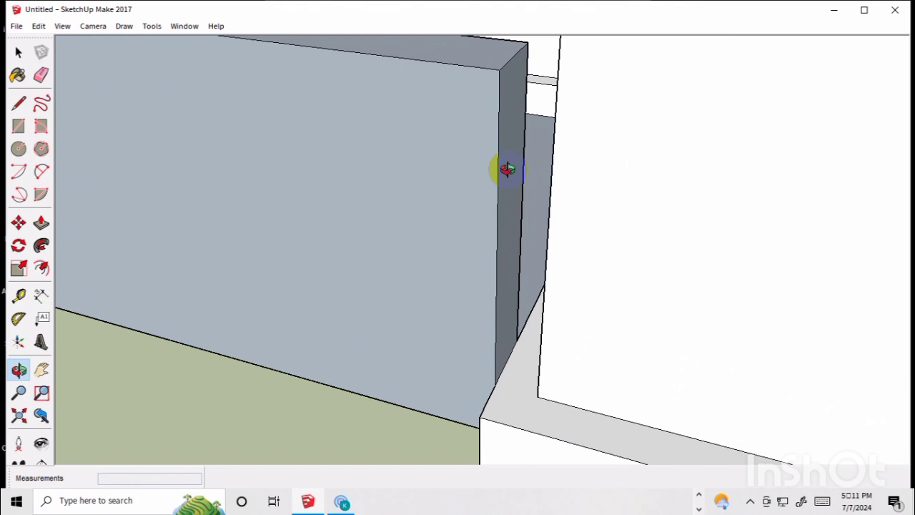
# Draw a rectangle about 73' by 16' on the low wall's end face and Push/Pull it 9' 9 11/16" to the projecting wall
pyautogui.press('r')
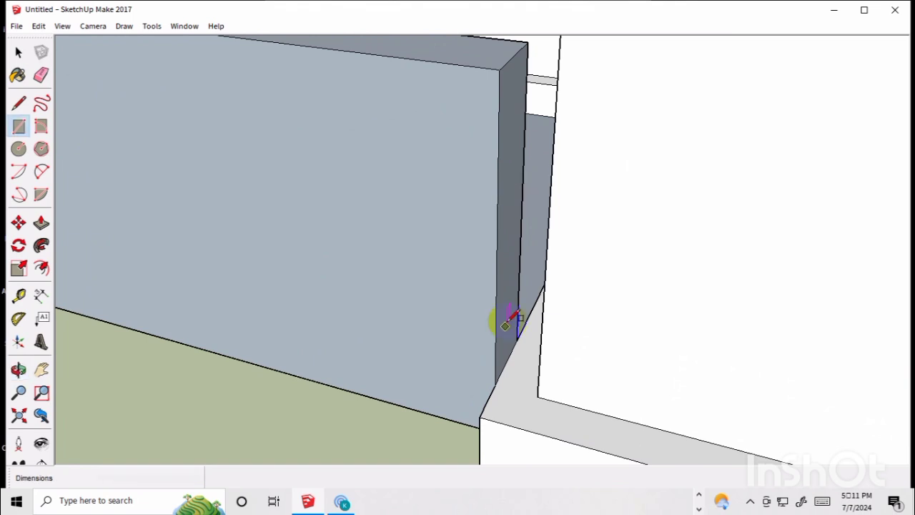
pyautogui.click(495, 386)
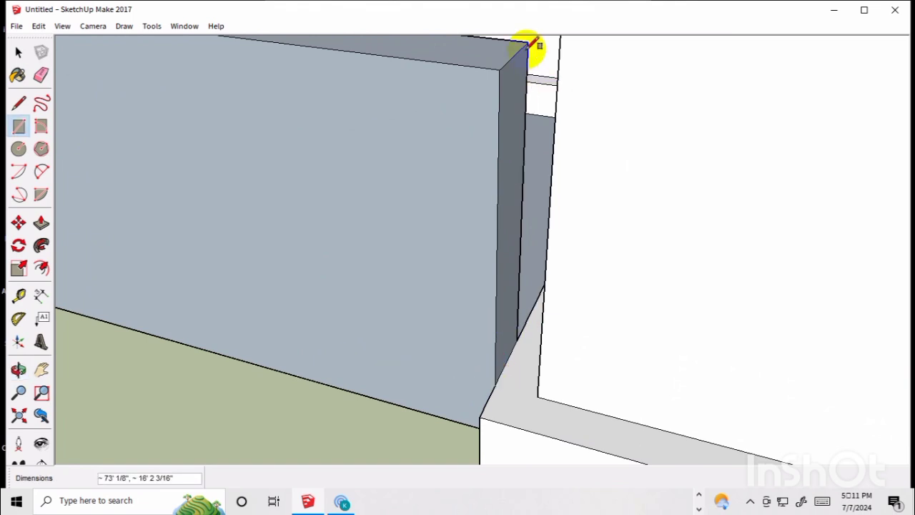
pyautogui.click(528, 121)
pyautogui.press('p')
pyautogui.click(525, 138)
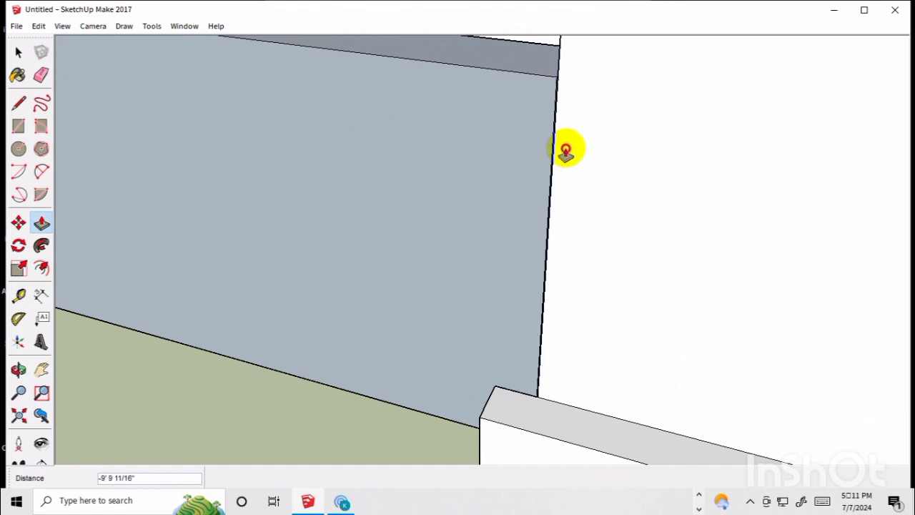
# Inspect the low wall, corner column and roof slab around the recess from several sides
pyautogui.moveTo(566, 154); pyautogui.dragTo(450, 329, button='middle')
pyautogui.scroll(3, 489, 284)
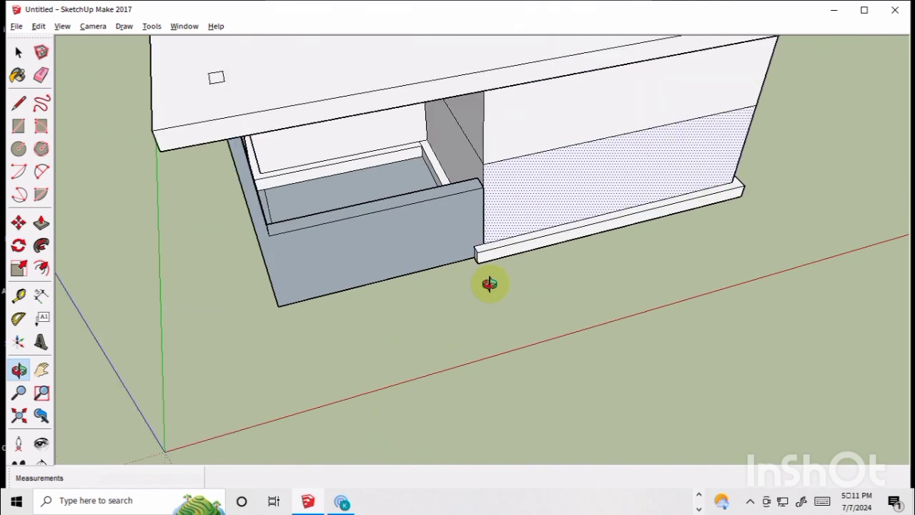
pyautogui.press('alt')
pyautogui.moveTo(415, 307); pyautogui.dragTo(493, 292, button='middle')
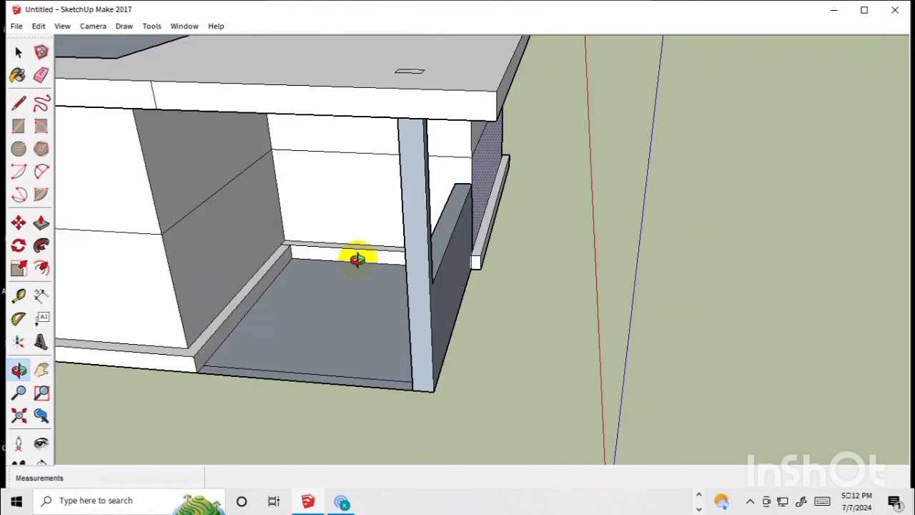
pyautogui.click(18, 53)
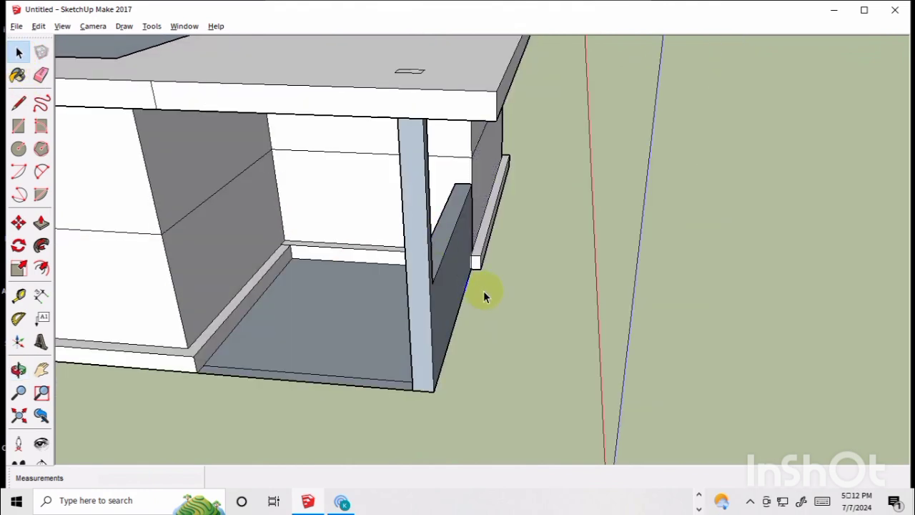
pyautogui.moveTo(484, 291); pyautogui.dragTo(484, 297, button='middle')
pyautogui.scroll(-2, 486, 294)
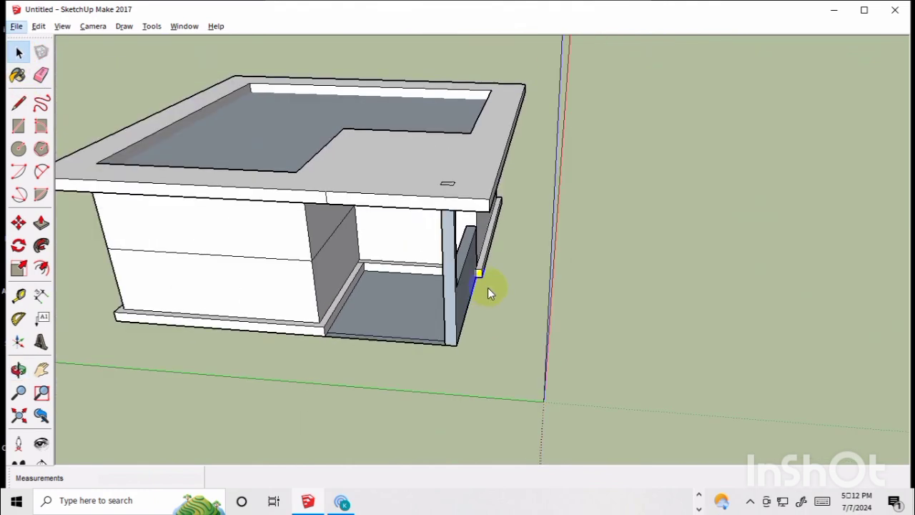
pyautogui.click(544, 296)
pyautogui.press('o')
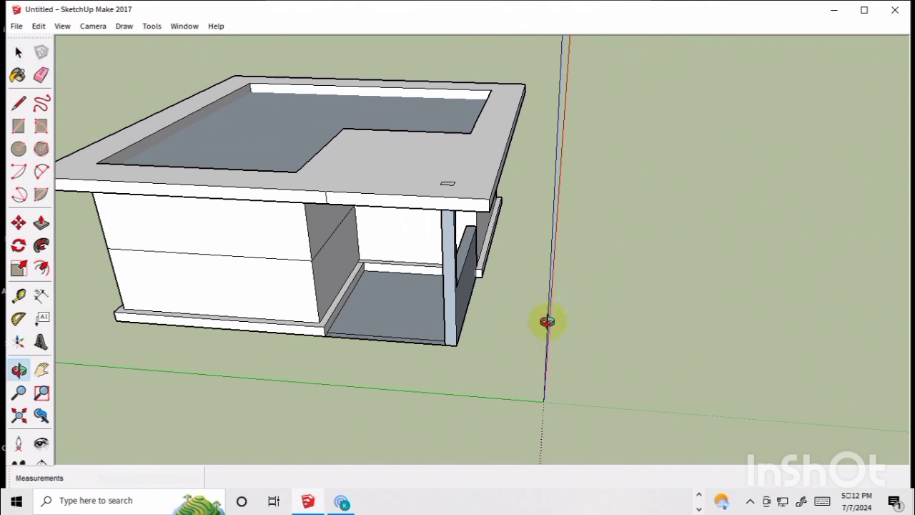
pyautogui.moveTo(546, 321); pyautogui.dragTo(341, 255)
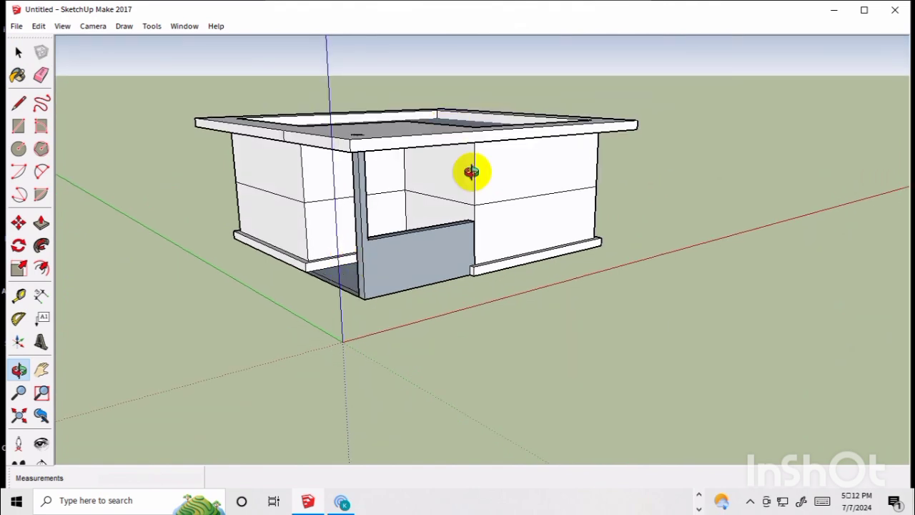
# Activate the Paint Bucket and browse the Colors material collection for its dark gray and black swatches
pyautogui.press('b')
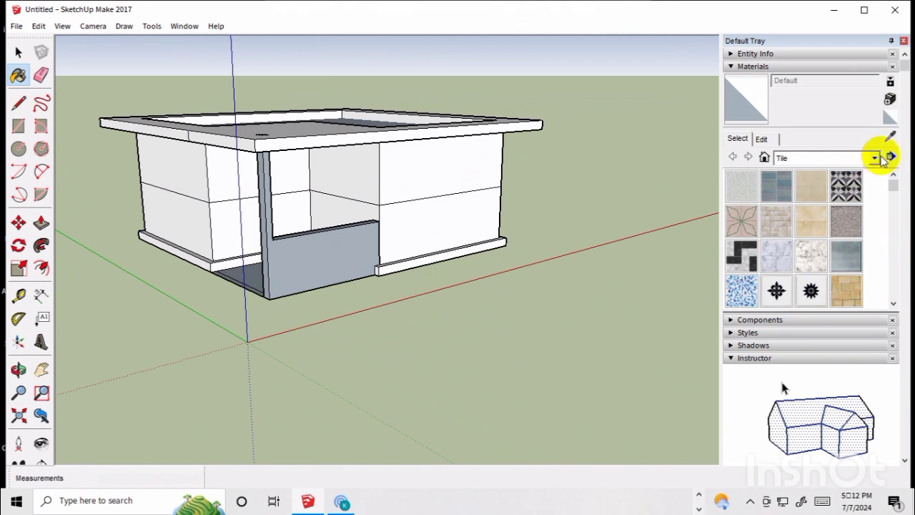
pyautogui.click(880, 159)
pyautogui.click(833, 228)
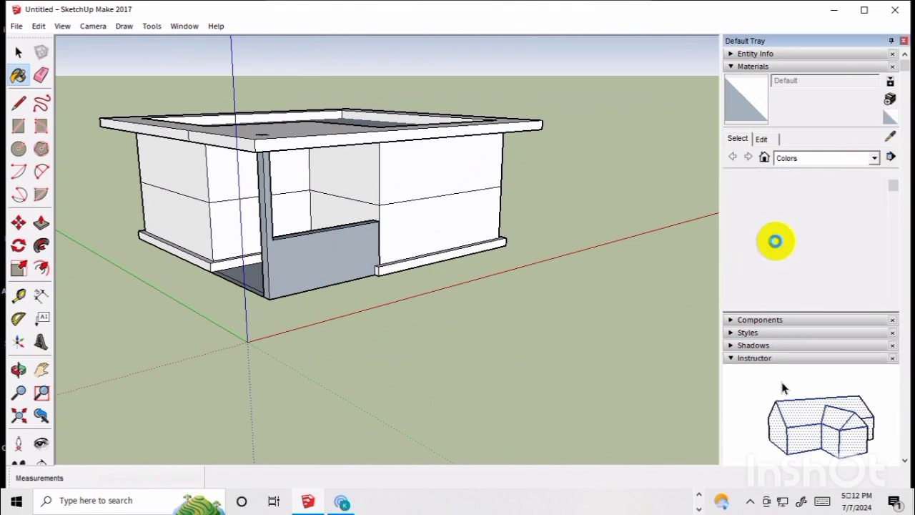
pyautogui.scroll(-3, 796, 233)
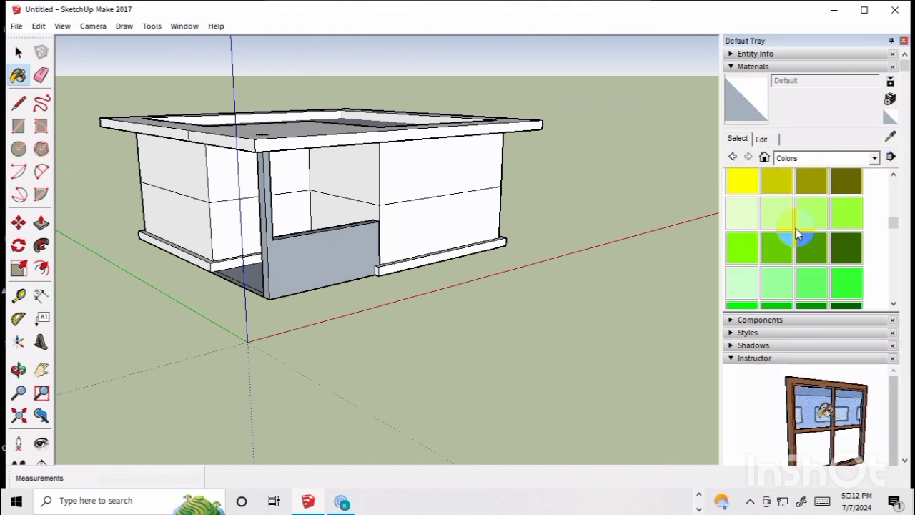
pyautogui.scroll(-9, 798, 234)
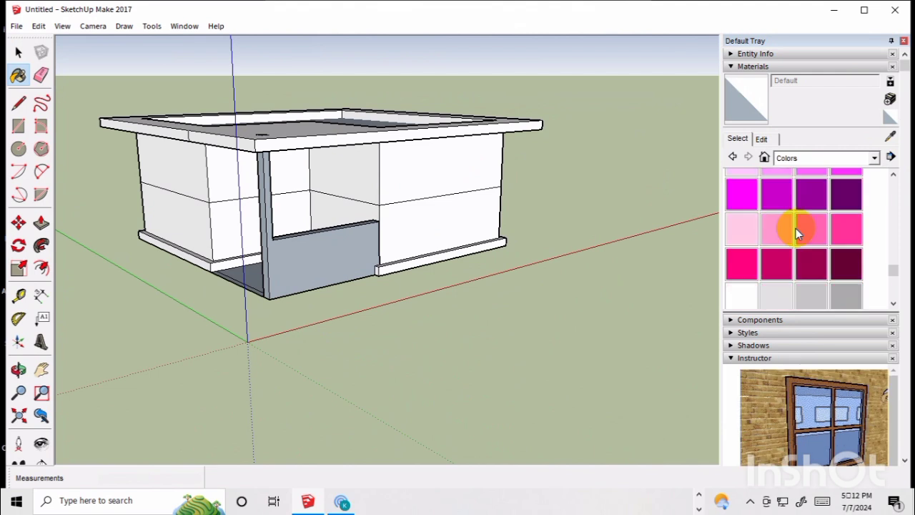
pyautogui.scroll(-4, 795, 228)
pyautogui.scroll(4, 796, 228)
pyautogui.scroll(-2, 796, 229)
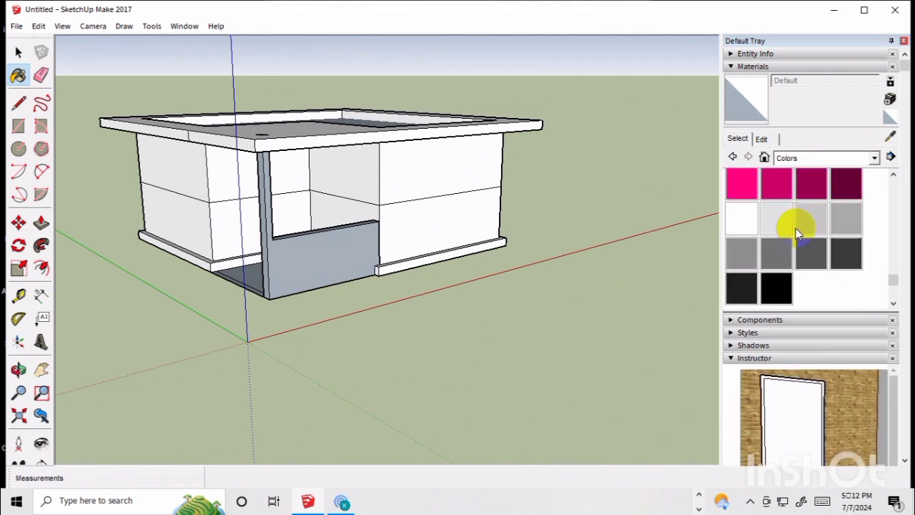
pyautogui.scroll(-2, 796, 228)
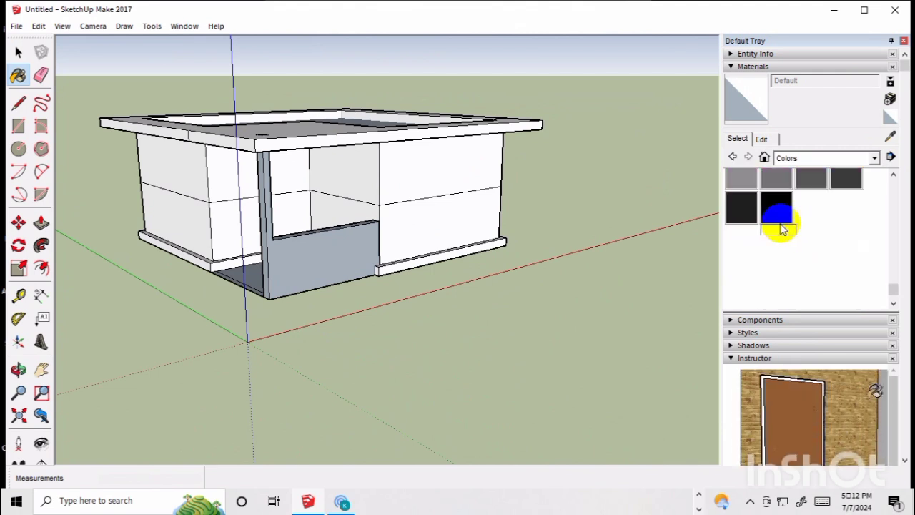
pyautogui.scroll(2, 777, 223)
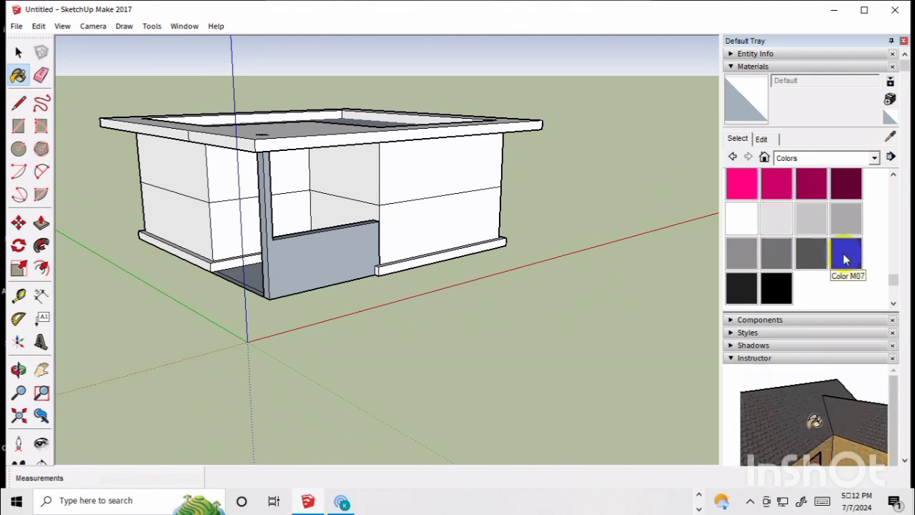
# Paint the base ledge around the building and inside the recess with Color M08
pyautogui.click(768, 291)
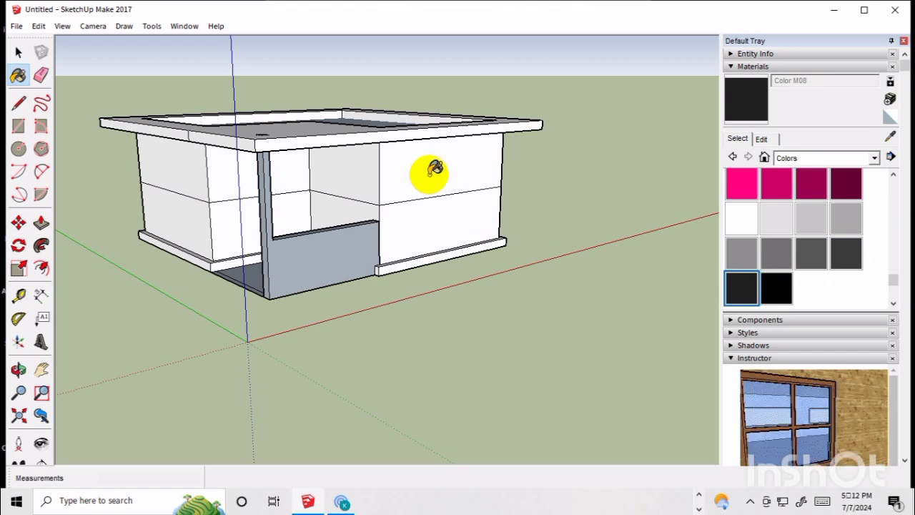
pyautogui.scroll(5, 460, 245)
pyautogui.click(459, 246)
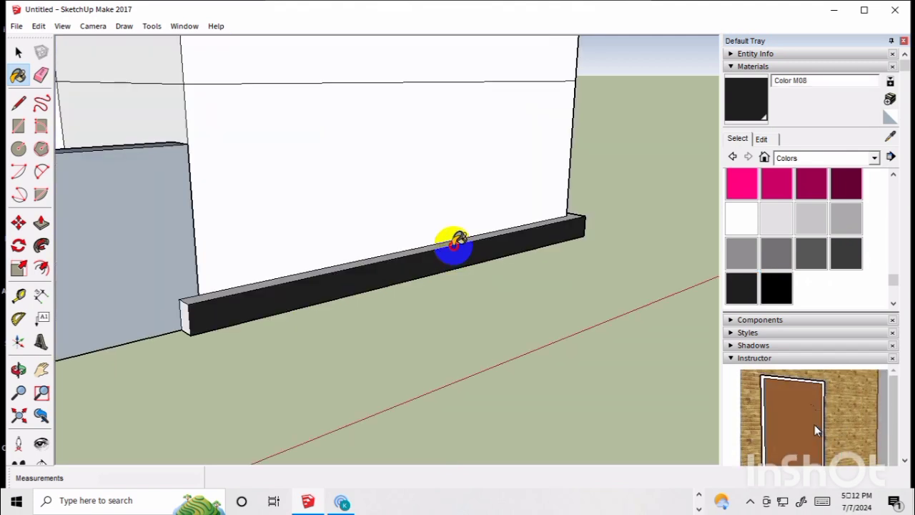
pyautogui.click(502, 228)
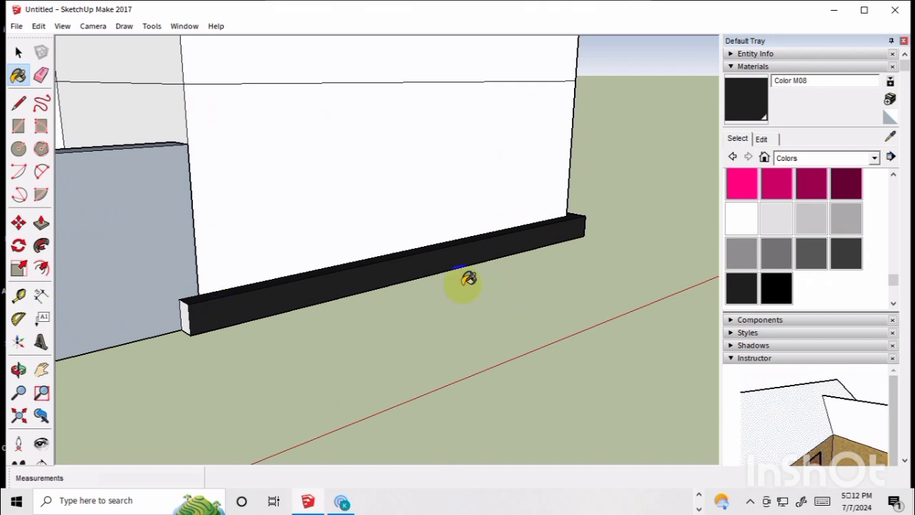
pyautogui.scroll(-5, 469, 279)
pyautogui.moveTo(465, 286); pyautogui.dragTo(336, 291, button='middle')
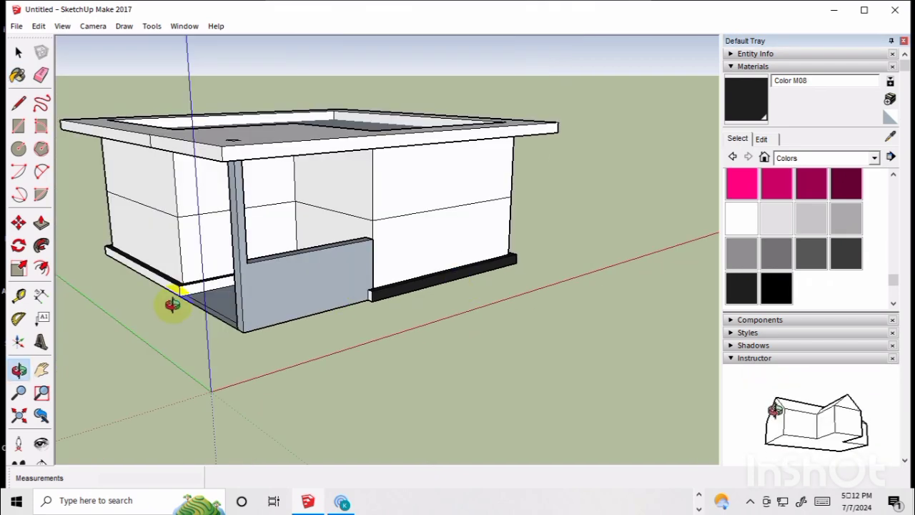
pyautogui.moveTo(172, 304); pyautogui.dragTo(284, 320, button='middle')
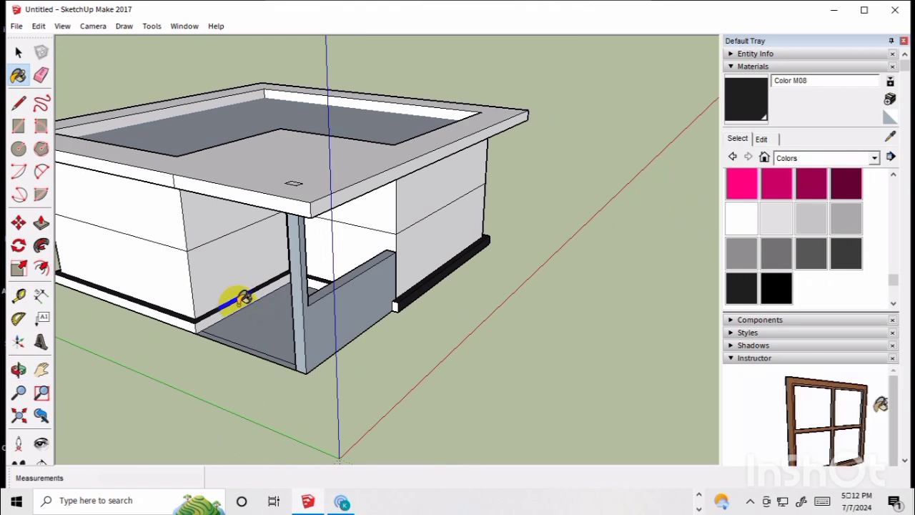
pyautogui.click(329, 280)
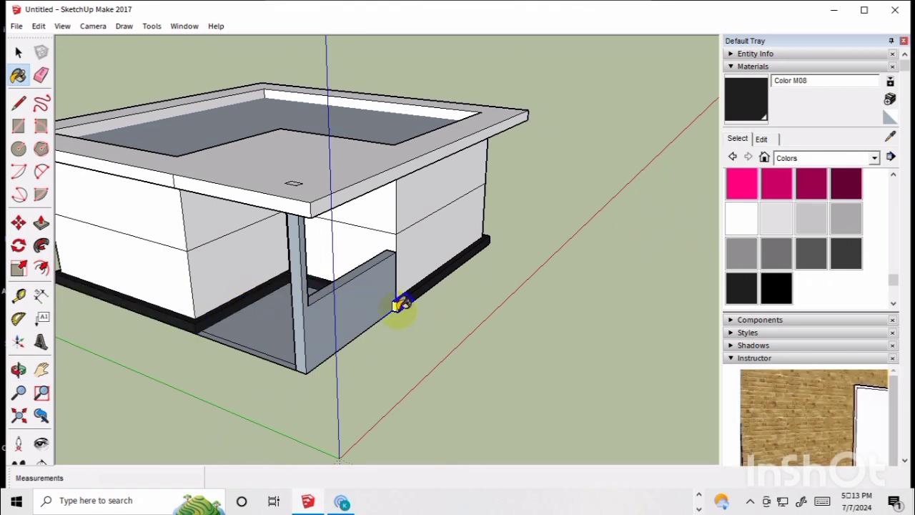
pyautogui.scroll(-3, 419, 309)
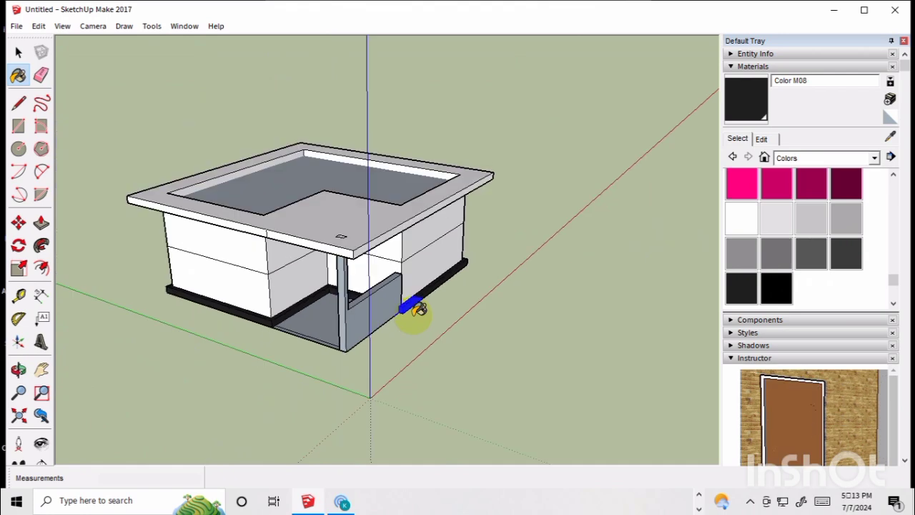
pyautogui.scroll(3, 335, 313)
pyautogui.scroll(-3, 333, 313)
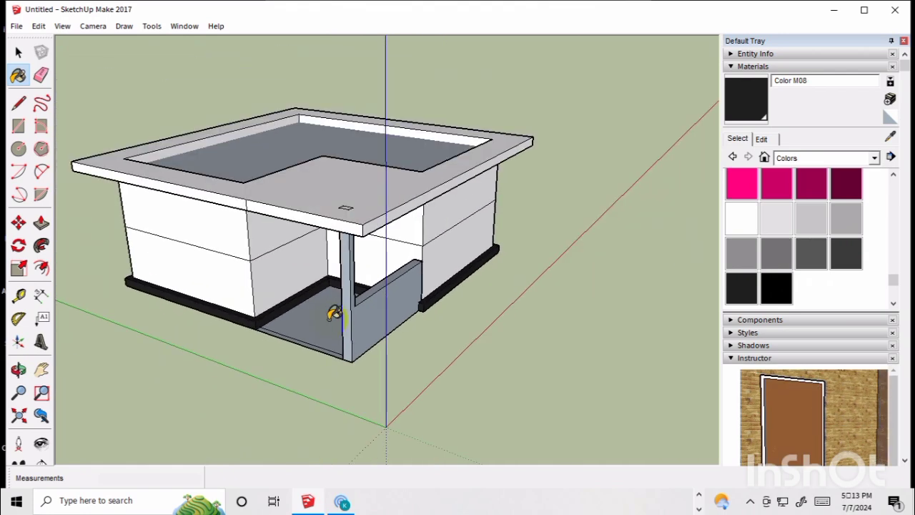
# Repaint the base ledge along the outer walls and inside the recess with Color M07
pyautogui.click(846, 254)
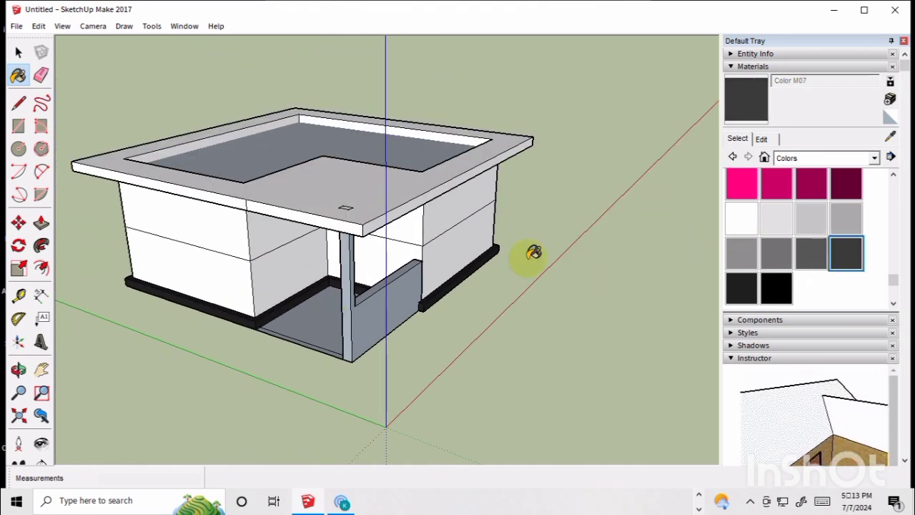
pyautogui.click(474, 267)
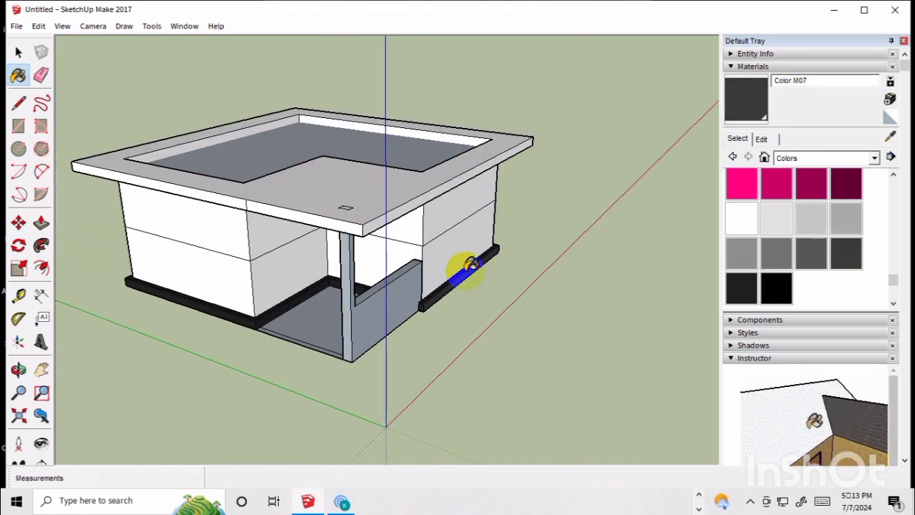
pyautogui.click(319, 283)
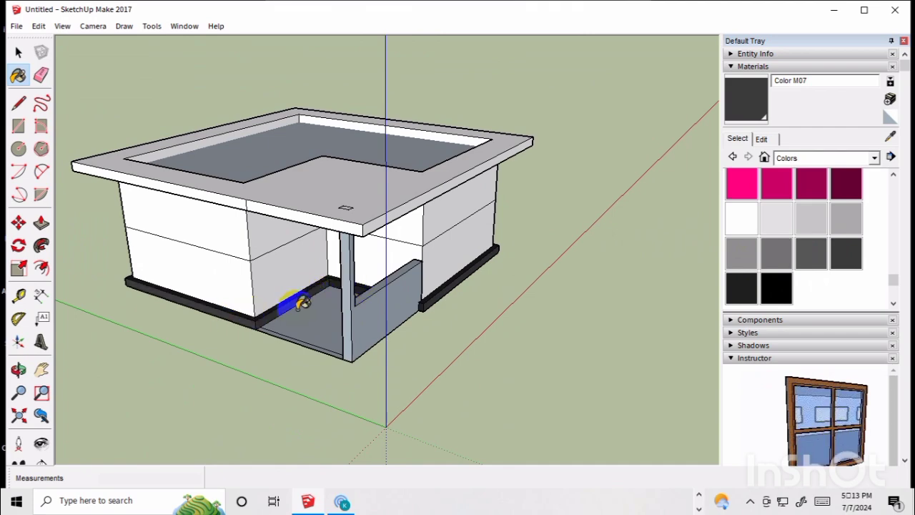
pyautogui.scroll(2, 301, 303)
pyautogui.scroll(3, 291, 290)
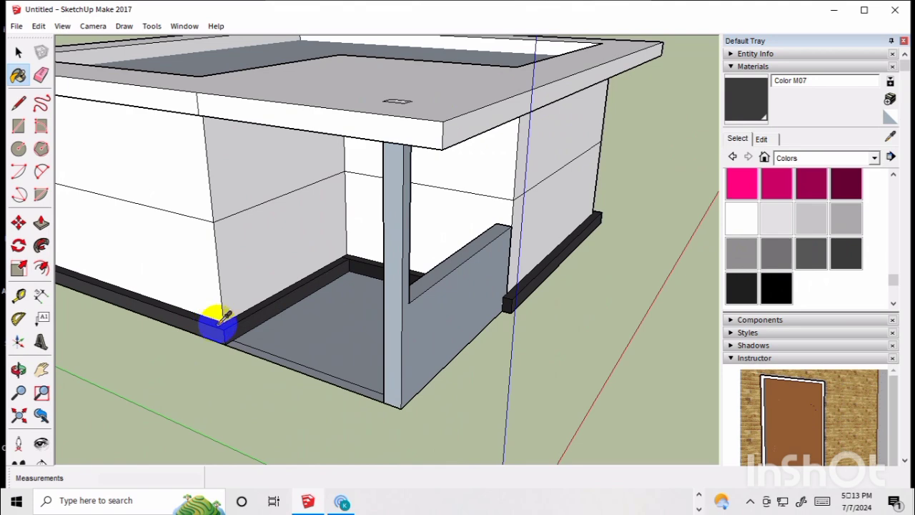
pyautogui.scroll(3, 223, 319)
pyautogui.click(463, 247)
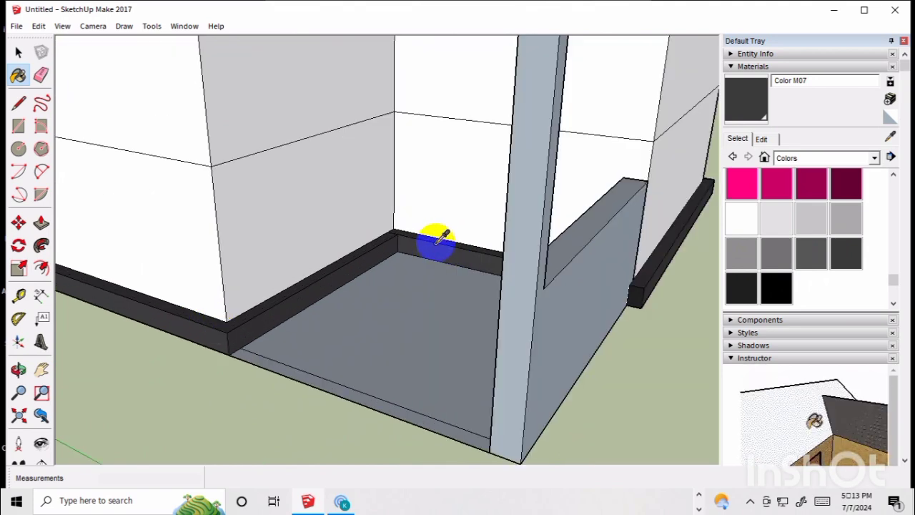
# Check the ledge faces up close and paint the low wall's outer face with Color M07
pyautogui.scroll(3, 440, 237)
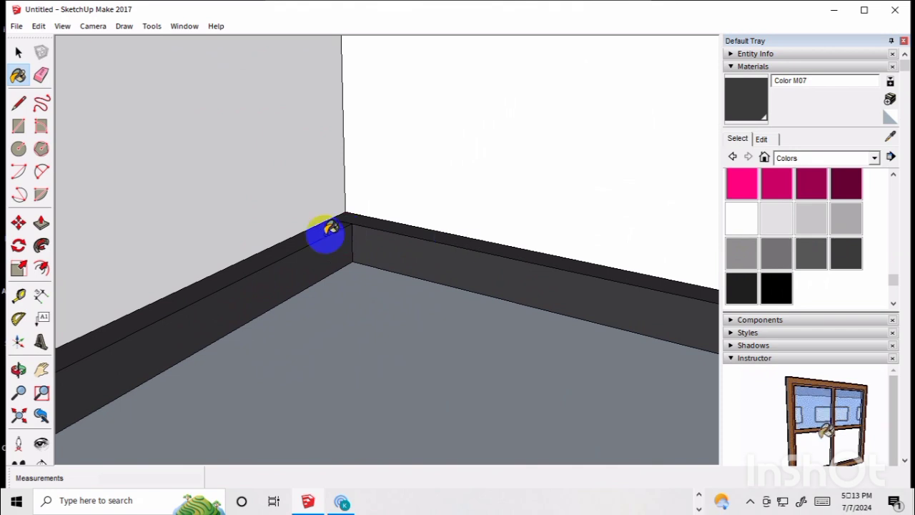
pyautogui.keyDown('alt'); pyautogui.scroll(-2, 399, 226); pyautogui.keyUp('alt')
pyautogui.scroll(-3, 394, 230)
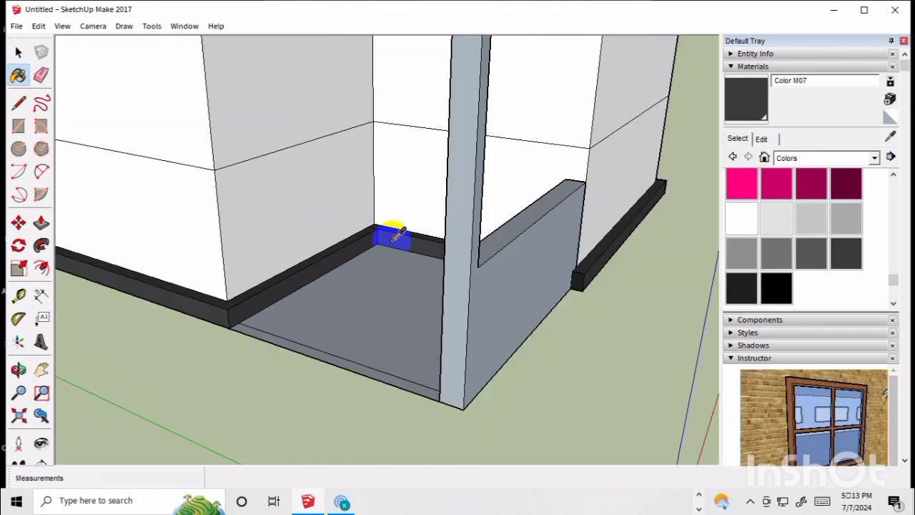
pyautogui.scroll(6, 586, 268)
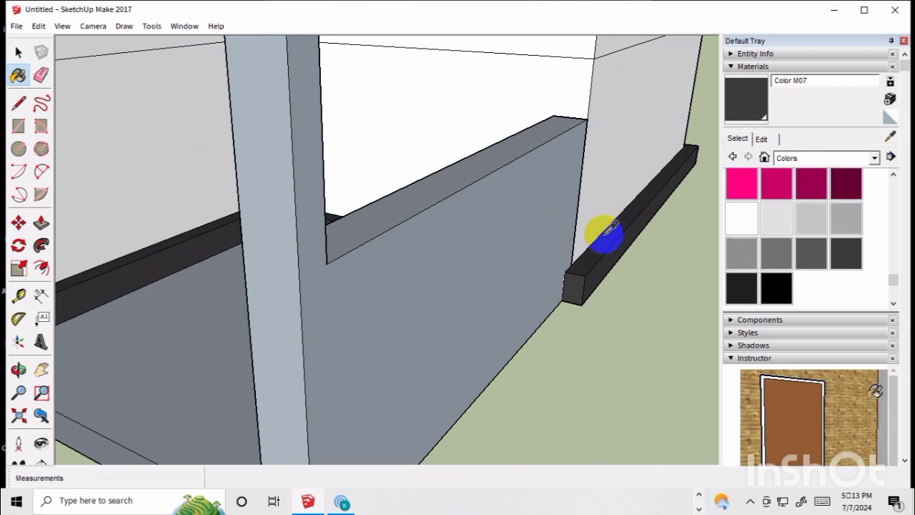
pyautogui.scroll(-3, 606, 231)
pyautogui.scroll(5, 228, 234)
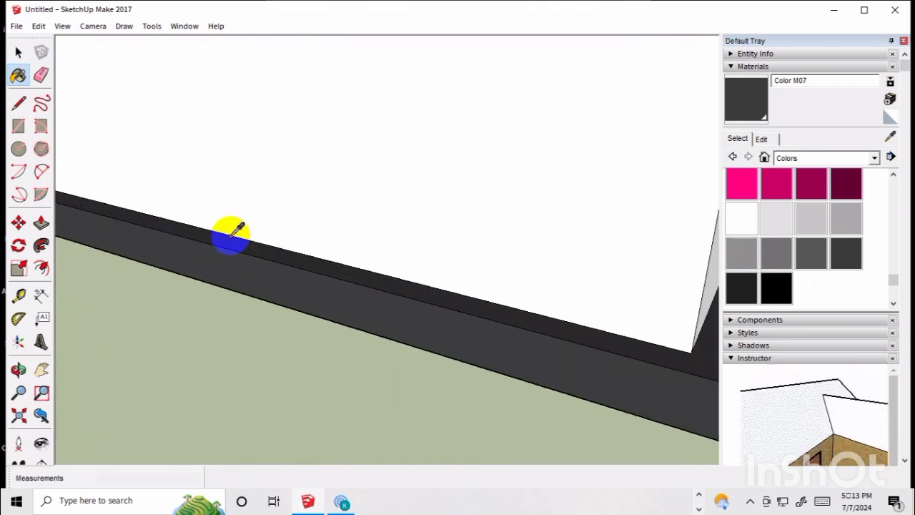
pyautogui.scroll(-5, 267, 245)
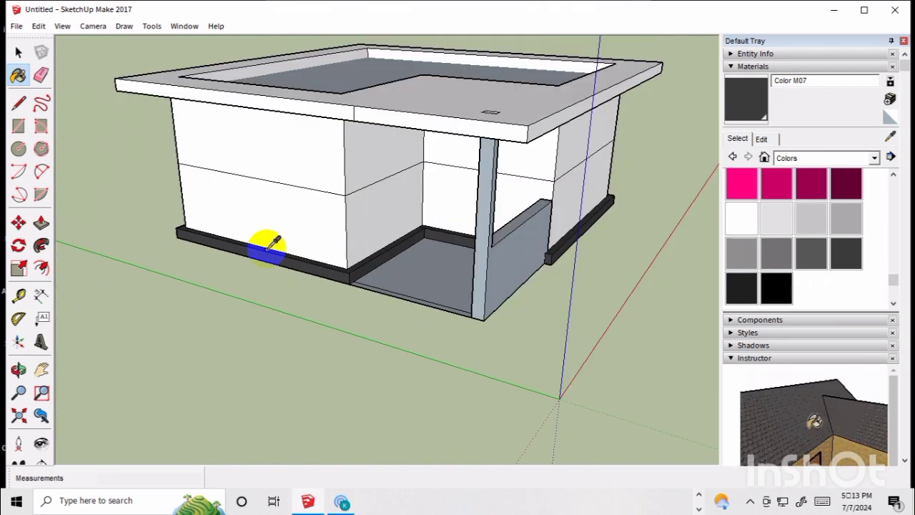
pyautogui.click(504, 265)
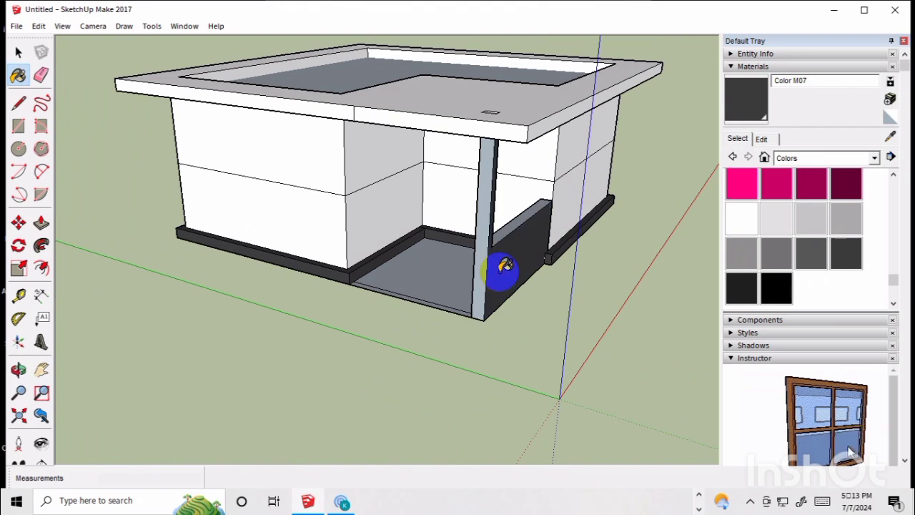
# Paint the low wall's outer face and top with Color M04
pyautogui.scroll(5, 505, 265)
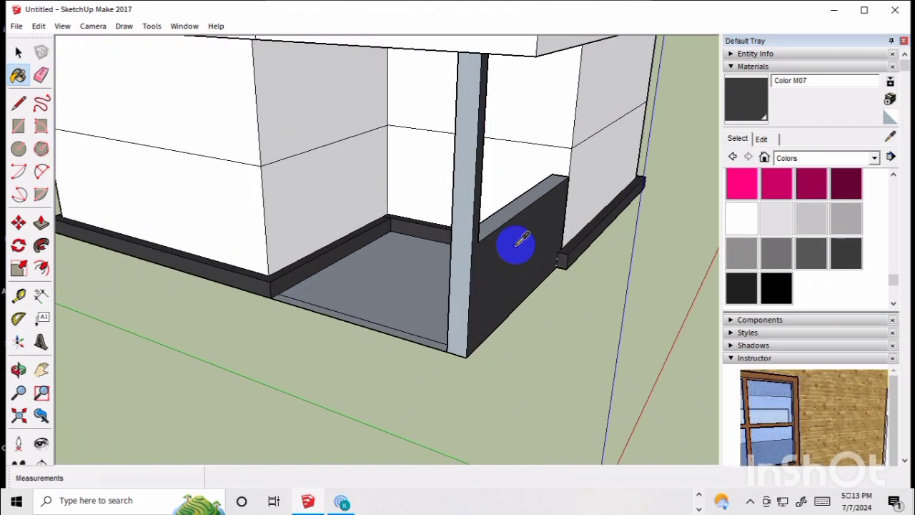
pyautogui.scroll(-5, 510, 207)
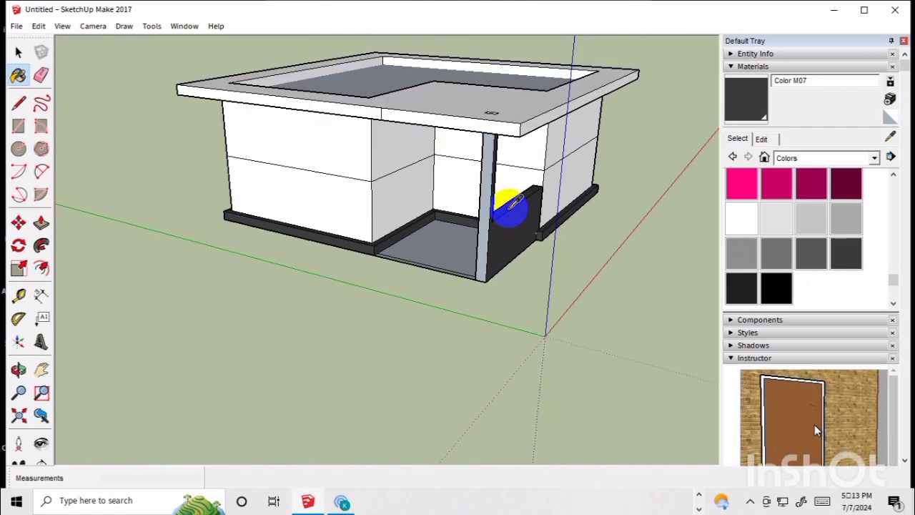
pyautogui.click(742, 256)
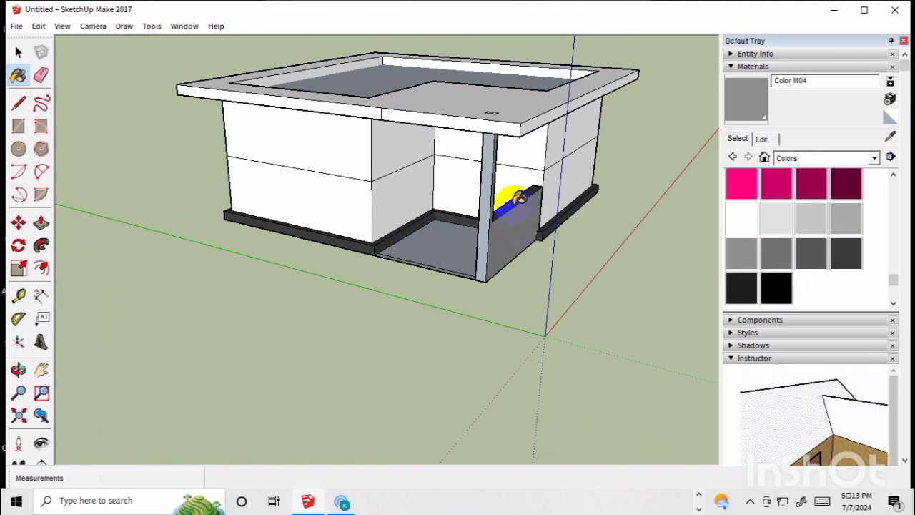
pyautogui.scroll(2, 535, 196)
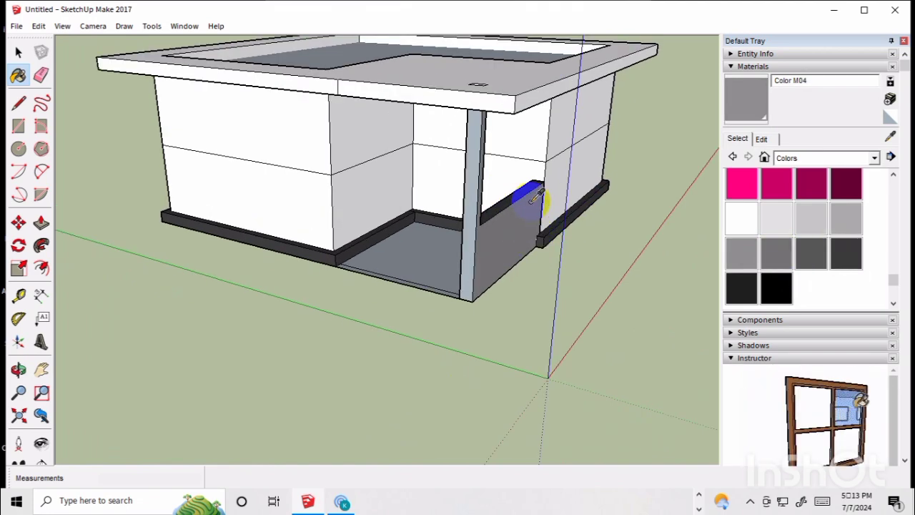
pyautogui.scroll(3, 535, 197)
pyautogui.click(515, 197)
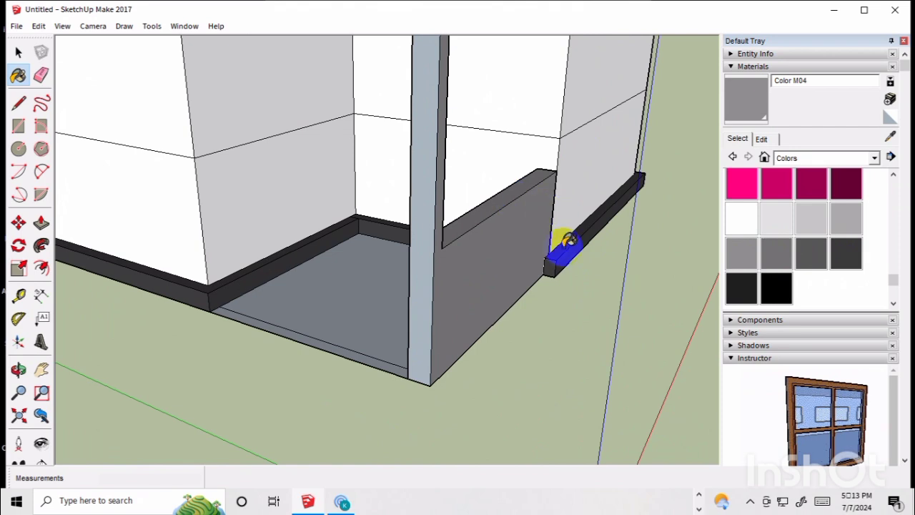
# Repaint the base ledge along the outer walls and inside the recess with Color M04
pyautogui.click(565, 247)
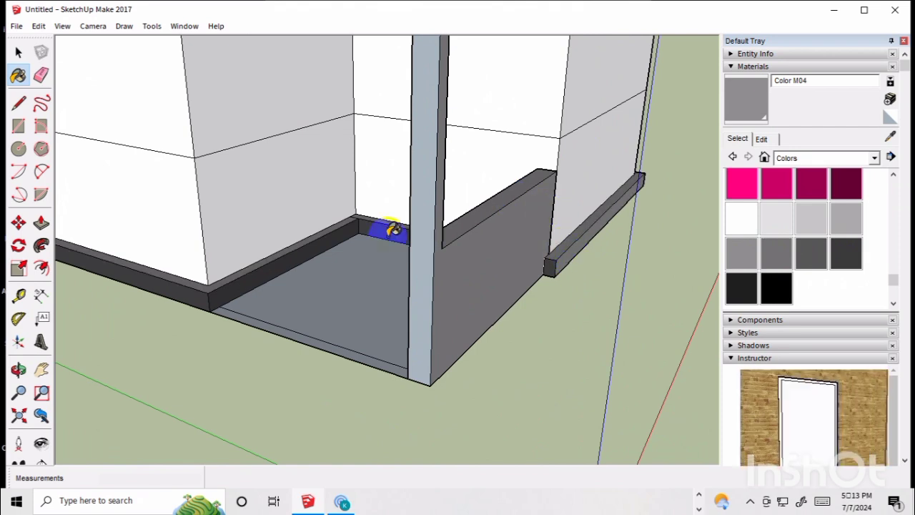
pyautogui.click(288, 261)
pyautogui.click(184, 284)
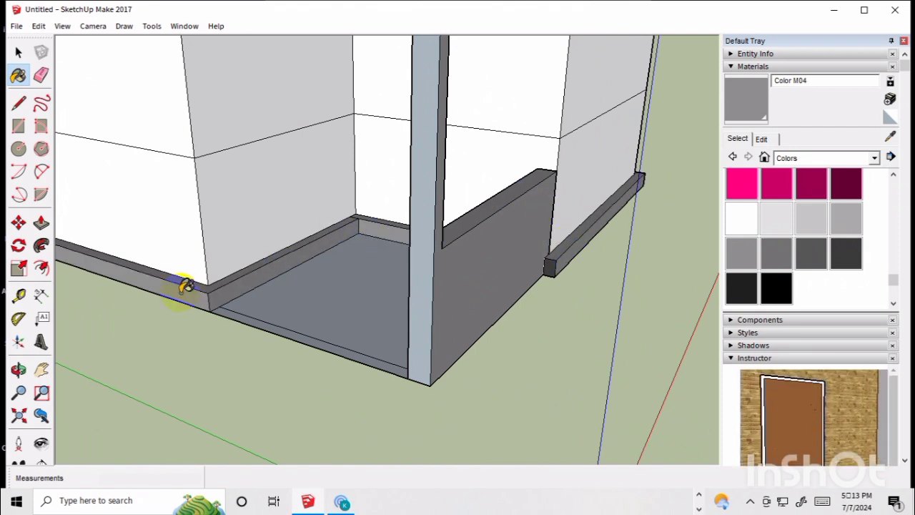
pyautogui.moveTo(186, 284)
pyautogui.mouseDown(button='middle')
pyautogui.moveTo(429, 204)
pyautogui.moveTo(523, 250)
pyautogui.mouseUp(button='middle')
pyautogui.scroll(2, 525, 250)
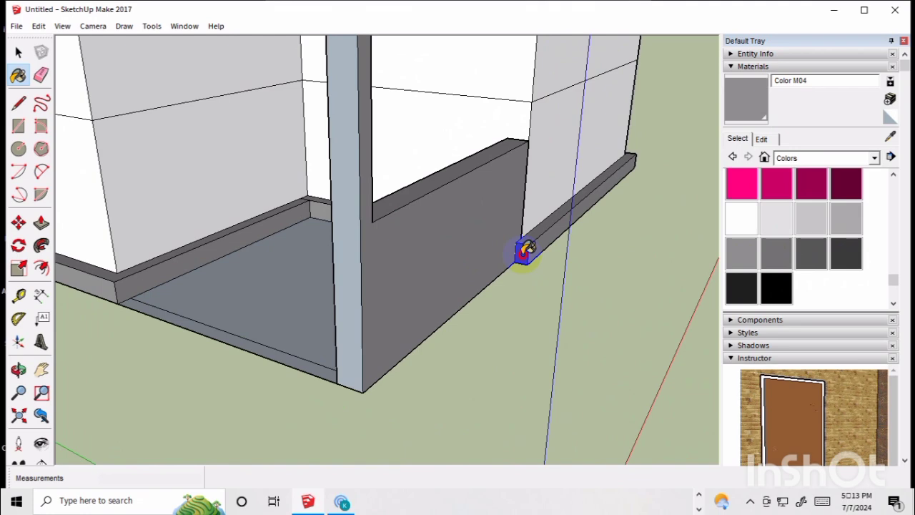
pyautogui.scroll(-3, 562, 236)
pyautogui.scroll(1, 562, 236)
pyautogui.scroll(-5, 563, 234)
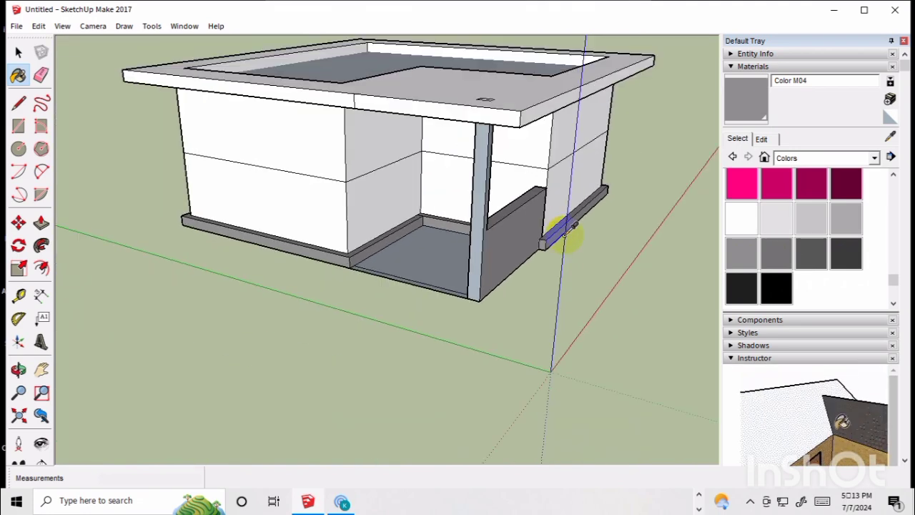
pyautogui.scroll(-1, 565, 235)
pyautogui.scroll(1, 576, 106)
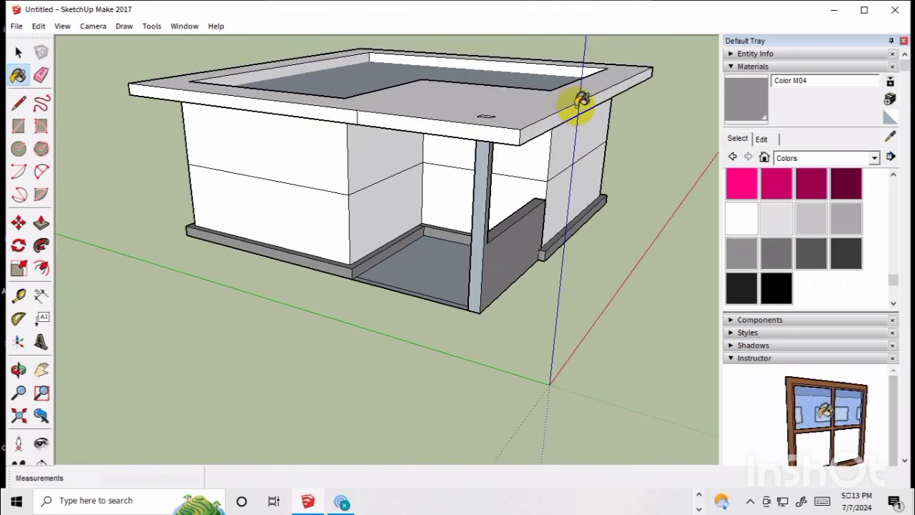
# Paint the roof slab's outer edge faces with the light violet-blue Color I02
pyautogui.scroll(-1, 807, 205)
pyautogui.scroll(5, 806, 205)
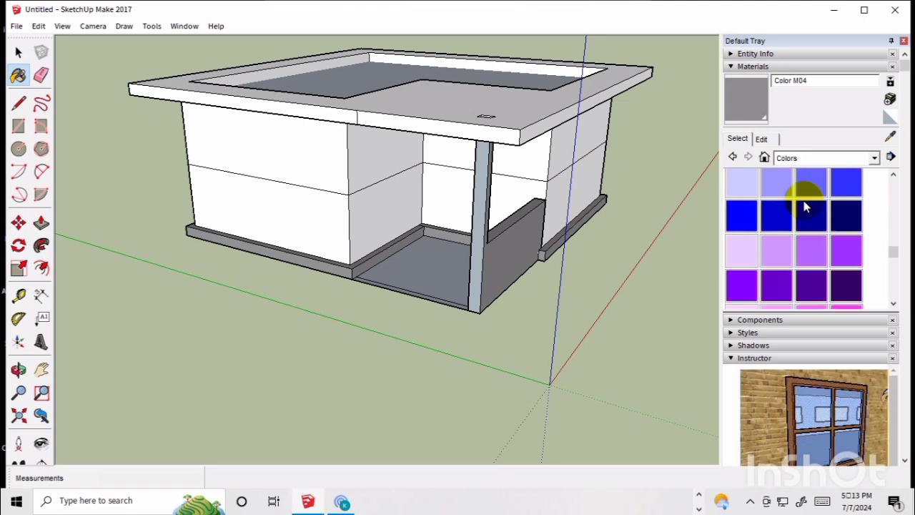
pyautogui.scroll(1, 804, 203)
pyautogui.scroll(-4, 804, 228)
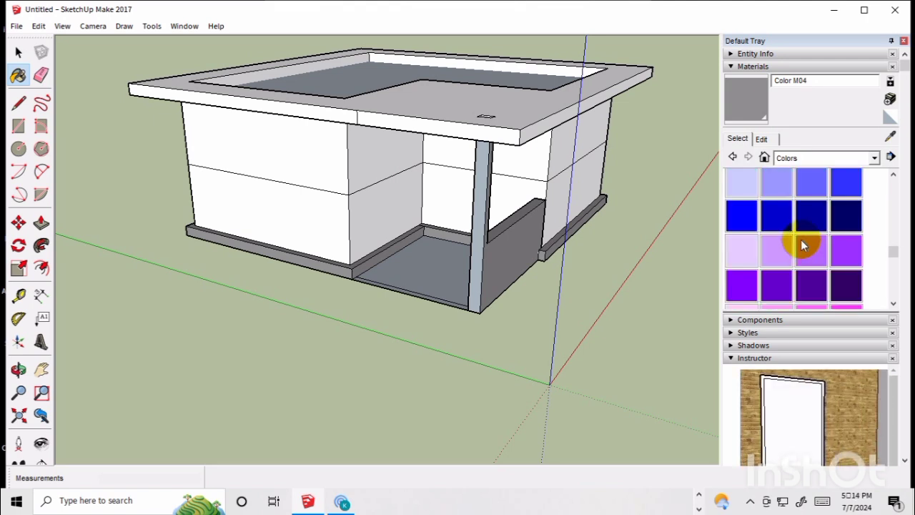
pyautogui.click(779, 178)
pyautogui.click(577, 108)
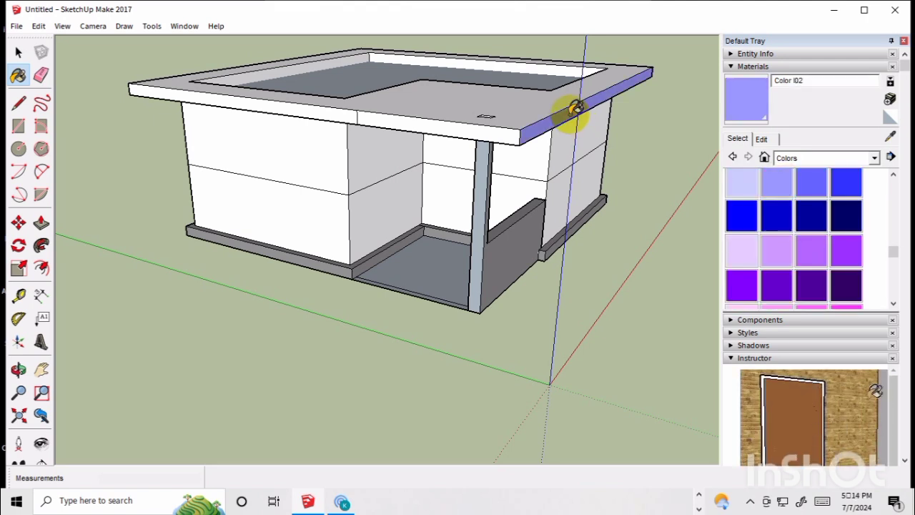
pyautogui.click(512, 132)
pyautogui.click(344, 112)
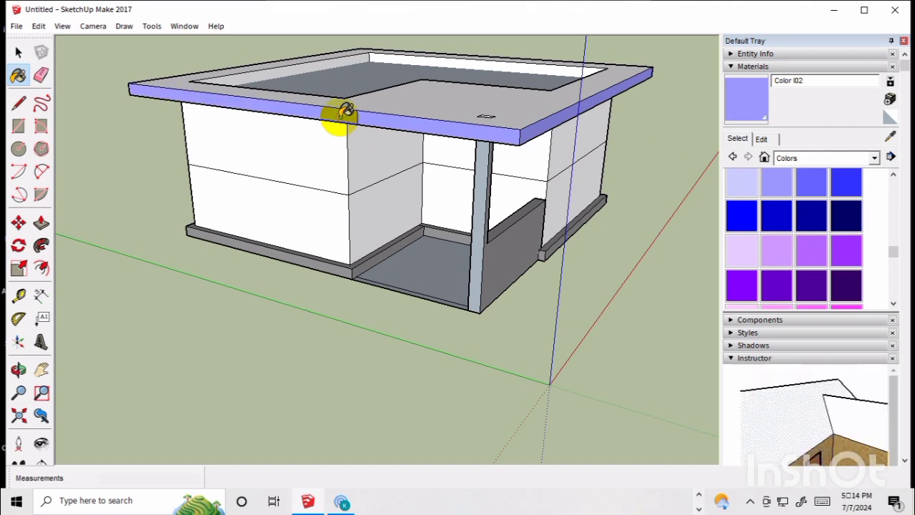
# Paint the roof slab's outer edge faces and the corner column's front face with the light cyan Color H02
pyautogui.scroll(-1, 489, 195)
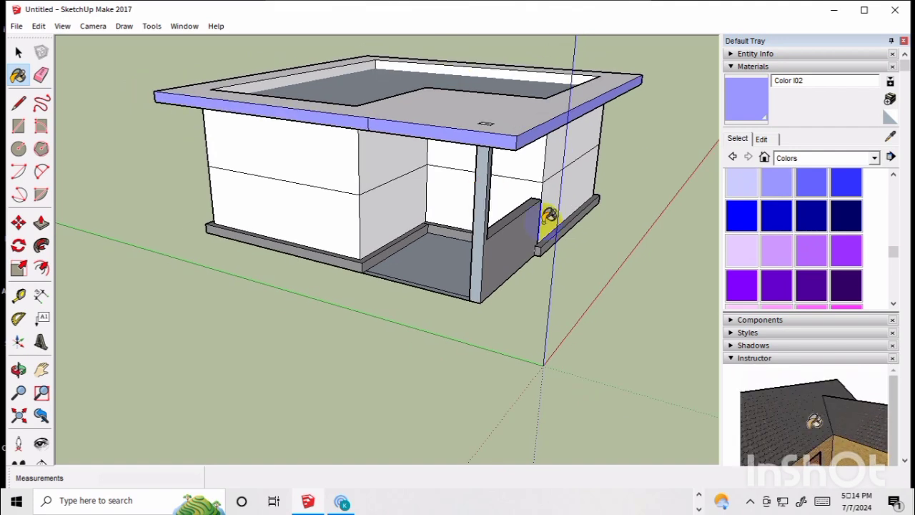
pyautogui.moveTo(543, 221); pyautogui.dragTo(524, 203, button='middle')
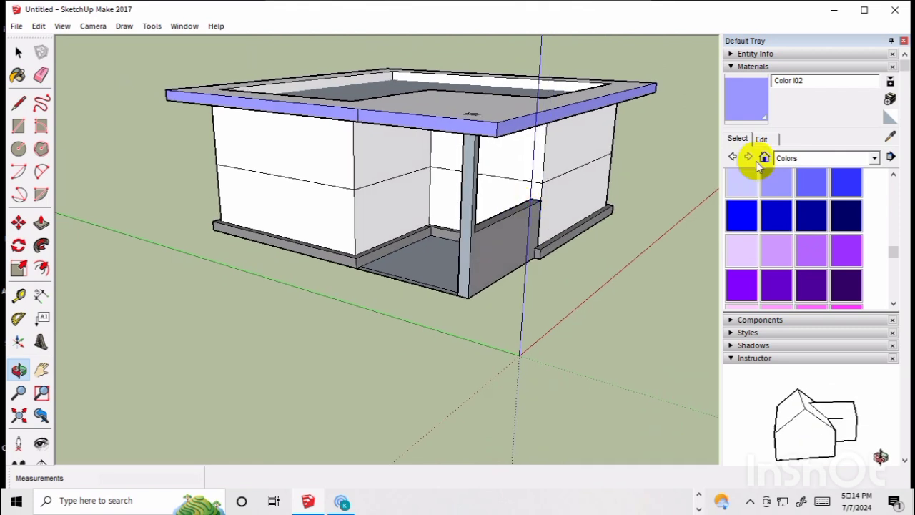
pyautogui.scroll(3, 786, 286)
pyautogui.click(777, 192)
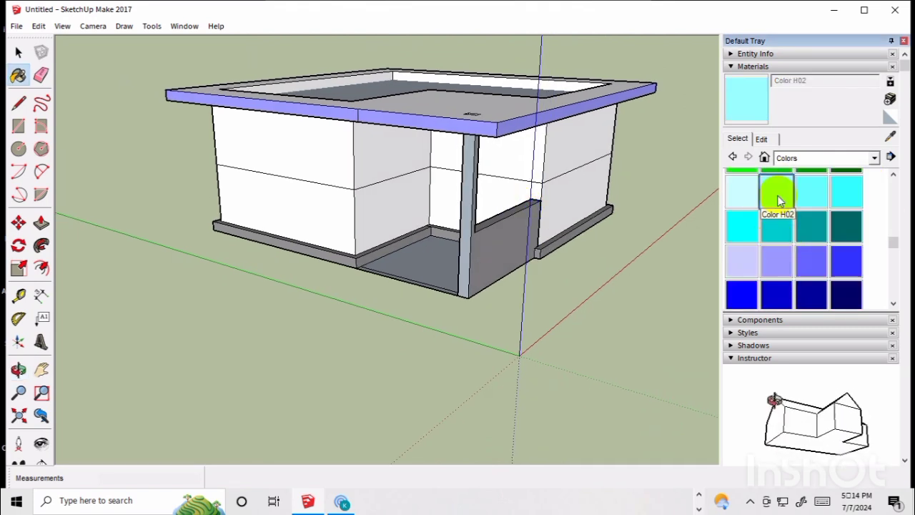
pyautogui.click(529, 118)
pyautogui.click(493, 123)
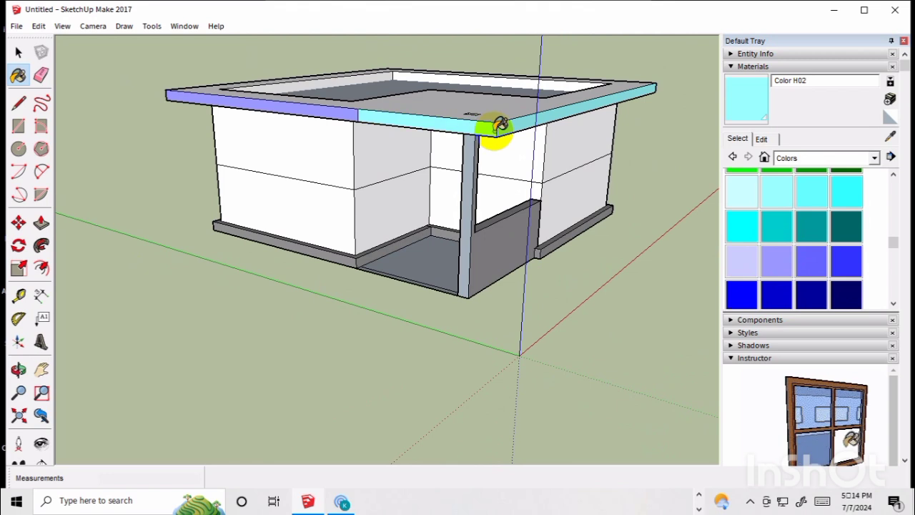
pyautogui.click(350, 112)
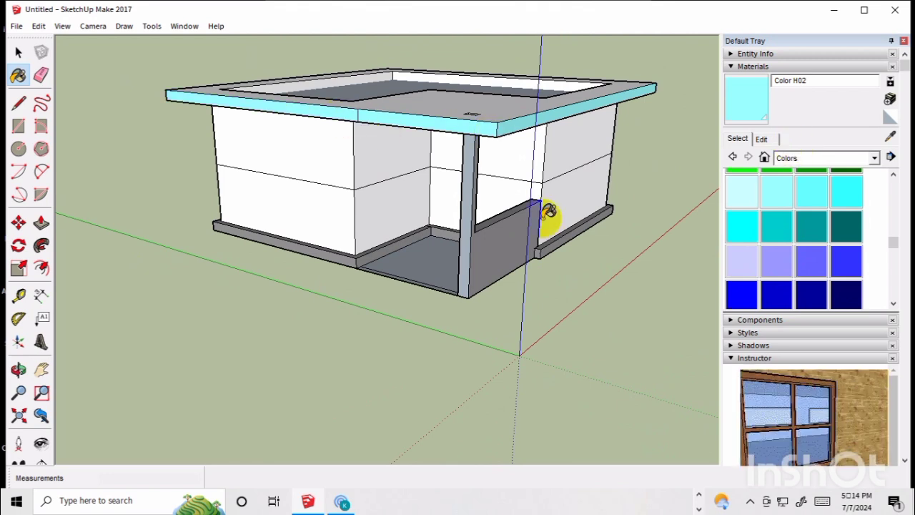
pyautogui.click(467, 230)
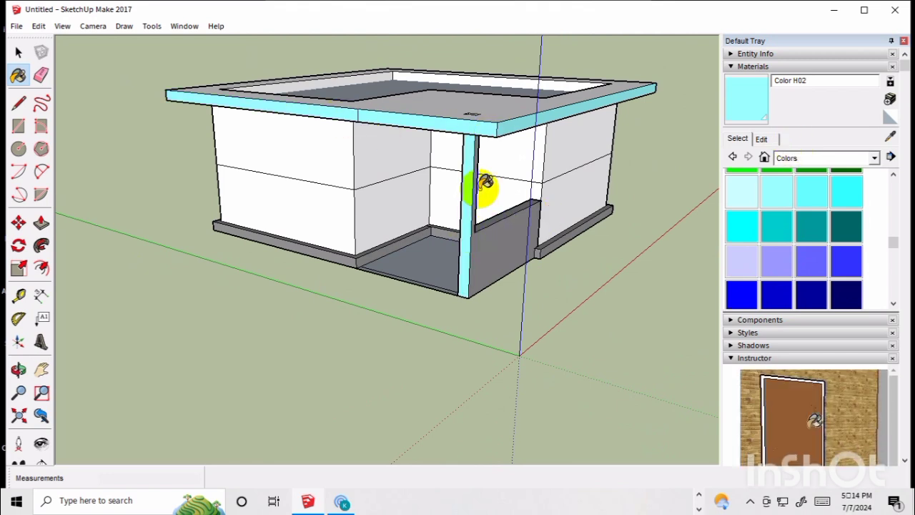
# Paint the corner column and the low wall's outer face with the rust-red material from the Metal collection
pyautogui.scroll(2, 484, 184)
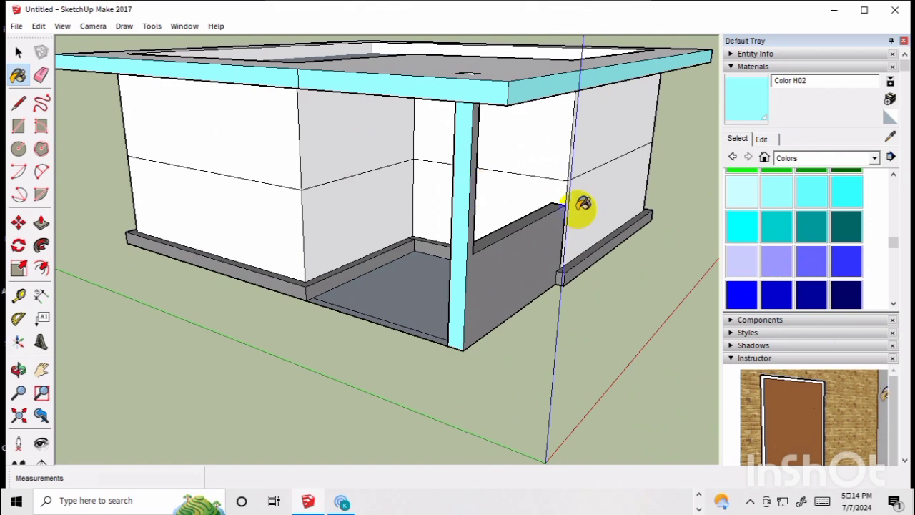
pyautogui.scroll(-5, 835, 137)
pyautogui.scroll(3, 836, 137)
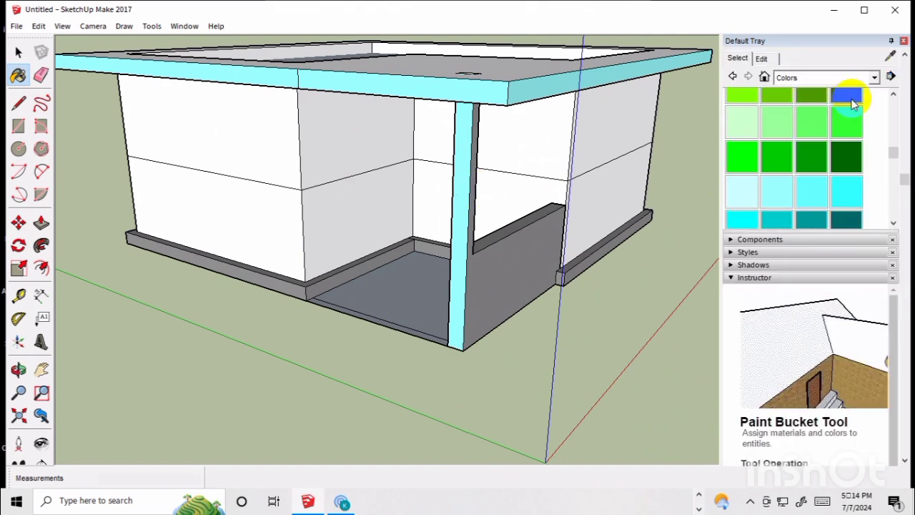
pyautogui.click(874, 77)
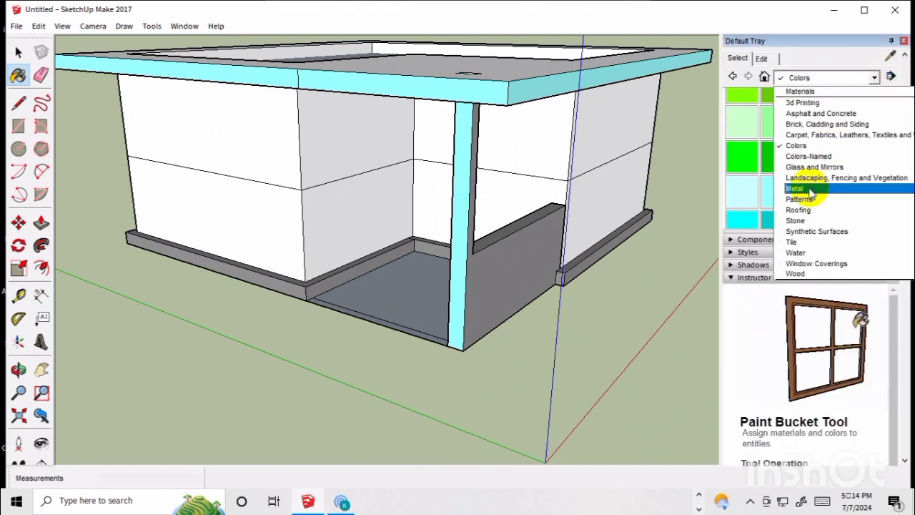
pyautogui.click(811, 189)
pyautogui.click(740, 146)
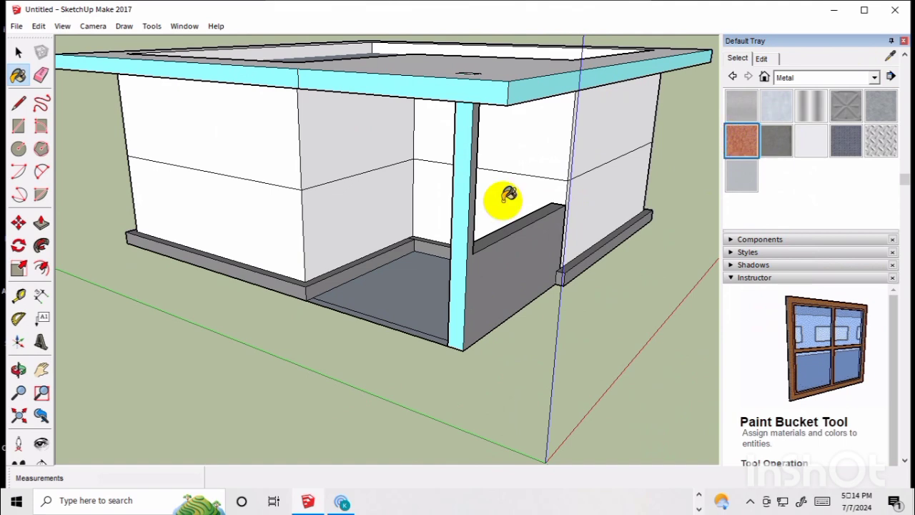
pyautogui.click(462, 184)
pyautogui.click(474, 150)
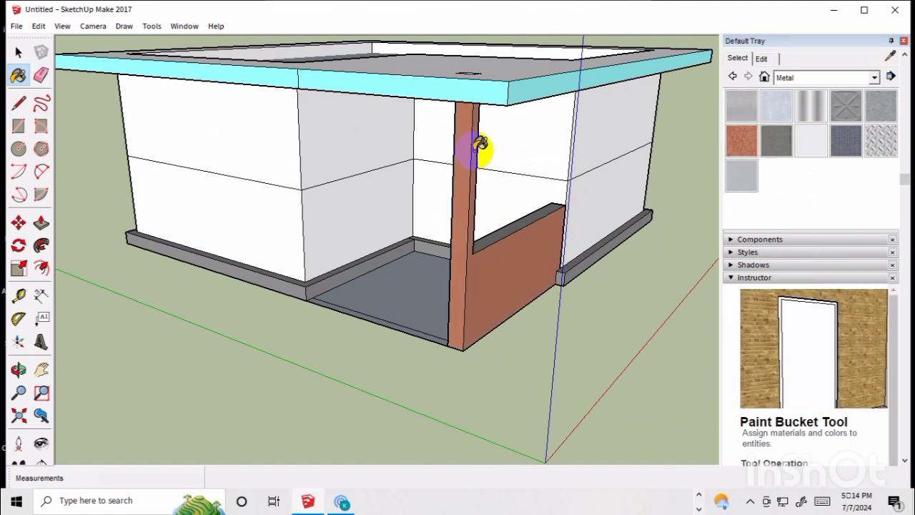
pyautogui.scroll(-2, 612, 264)
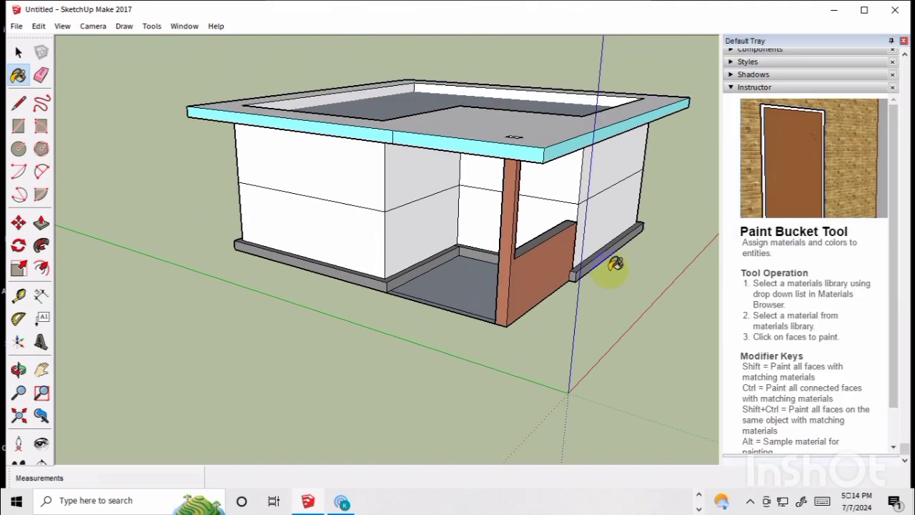
pyautogui.moveTo(606, 223); pyautogui.dragTo(505, 219, button='middle')
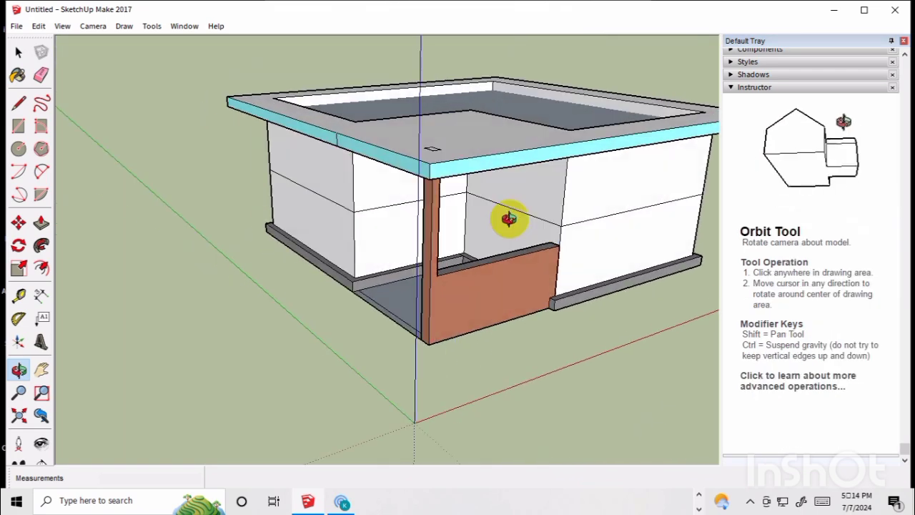
pyautogui.scroll(-2, 509, 219)
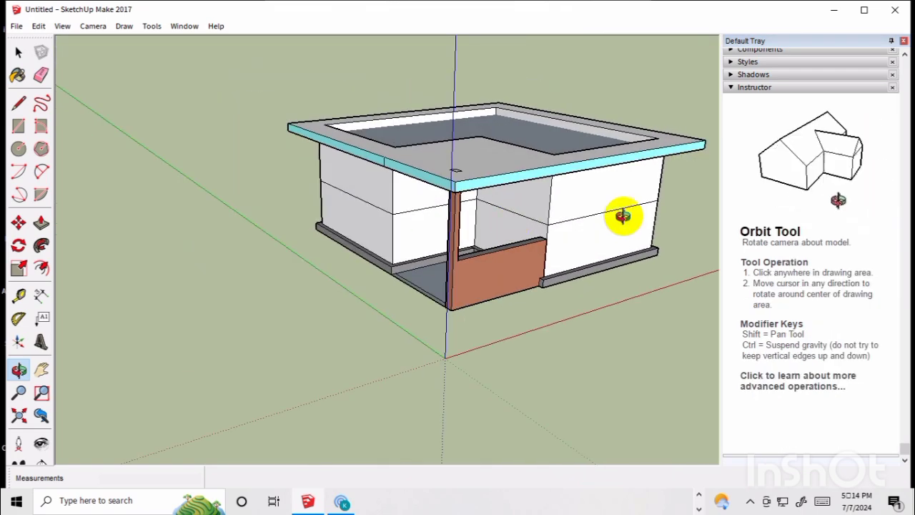
pyautogui.keyDown('shift'); pyautogui.moveTo(623, 215); pyautogui.dragTo(447, 225, button='middle'); pyautogui.keyUp('shift')
pyautogui.moveTo(435, 311); pyautogui.dragTo(457, 303)
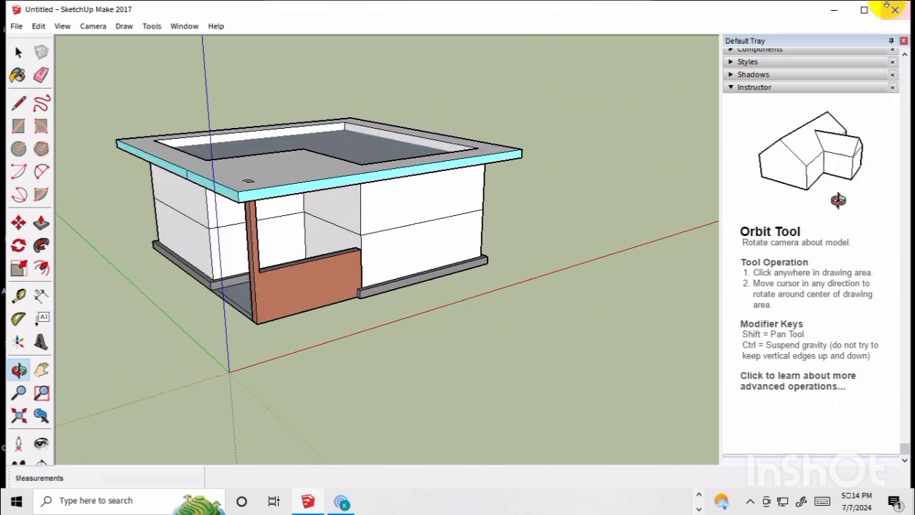